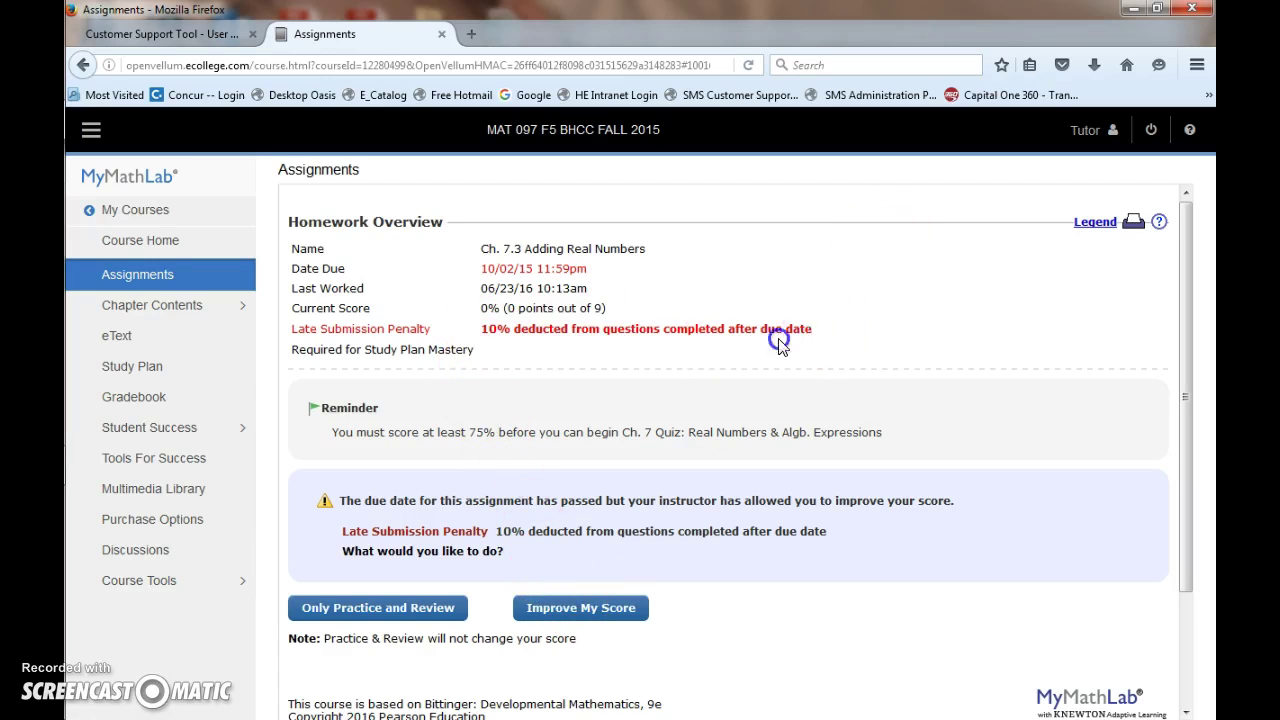
- Highlight and read the late submission penalty of the Ch. 7.3 Adding Real Numbers homework
{"action": "triple_click", "coordinate": [606, 345]}
{"action": "triple_click", "coordinate": [515, 332]}
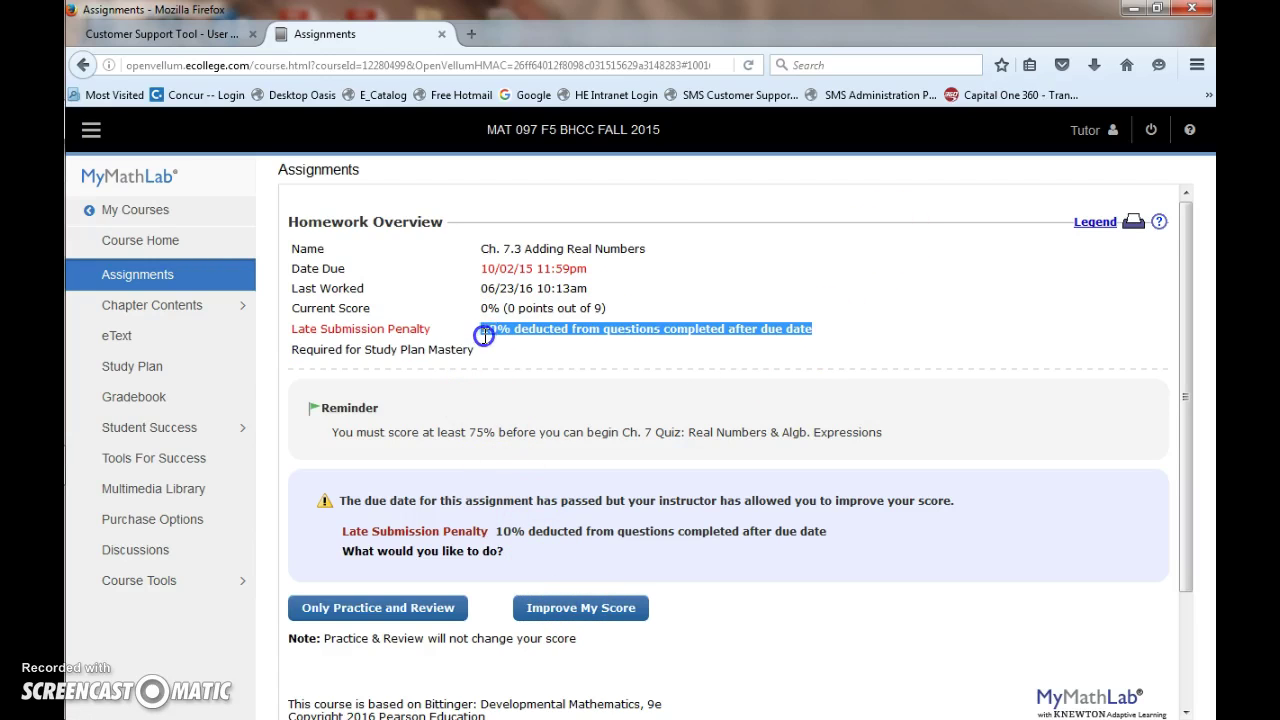
{"action": "left_click", "coordinate": [587, 362]}
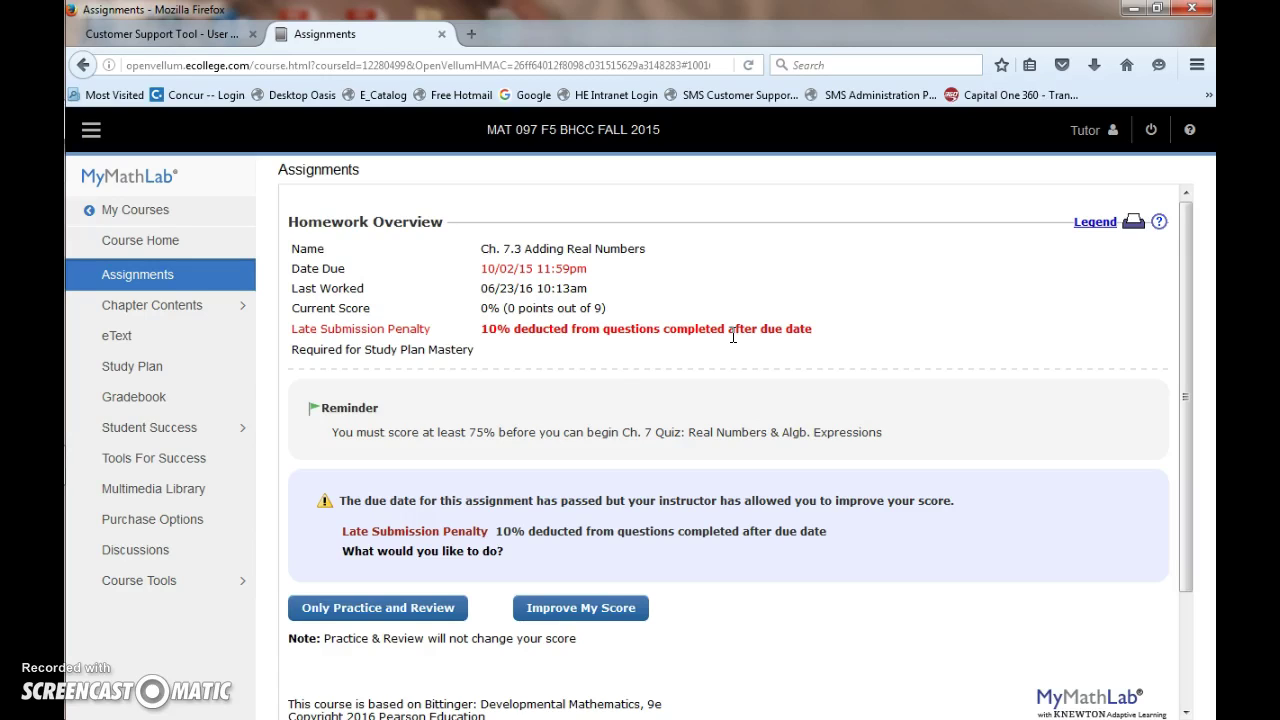
- Open the Ch. 7.3 homework to improve its score and examine the overall and per-question scores
{"action": "left_click", "coordinate": [570, 615]}
{"action": "left_click_drag", "start_coordinate": [1186, 314], "coordinate": [1199, 362]}
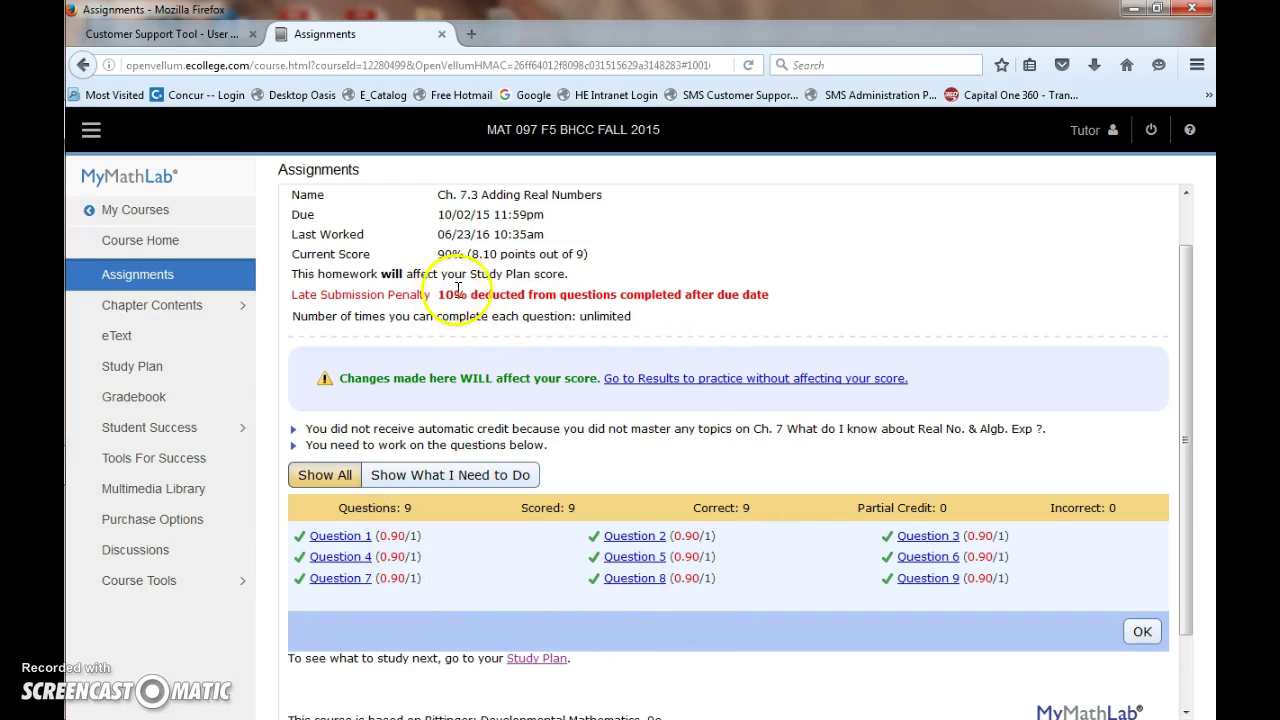
{"action": "left_click", "coordinate": [444, 255]}
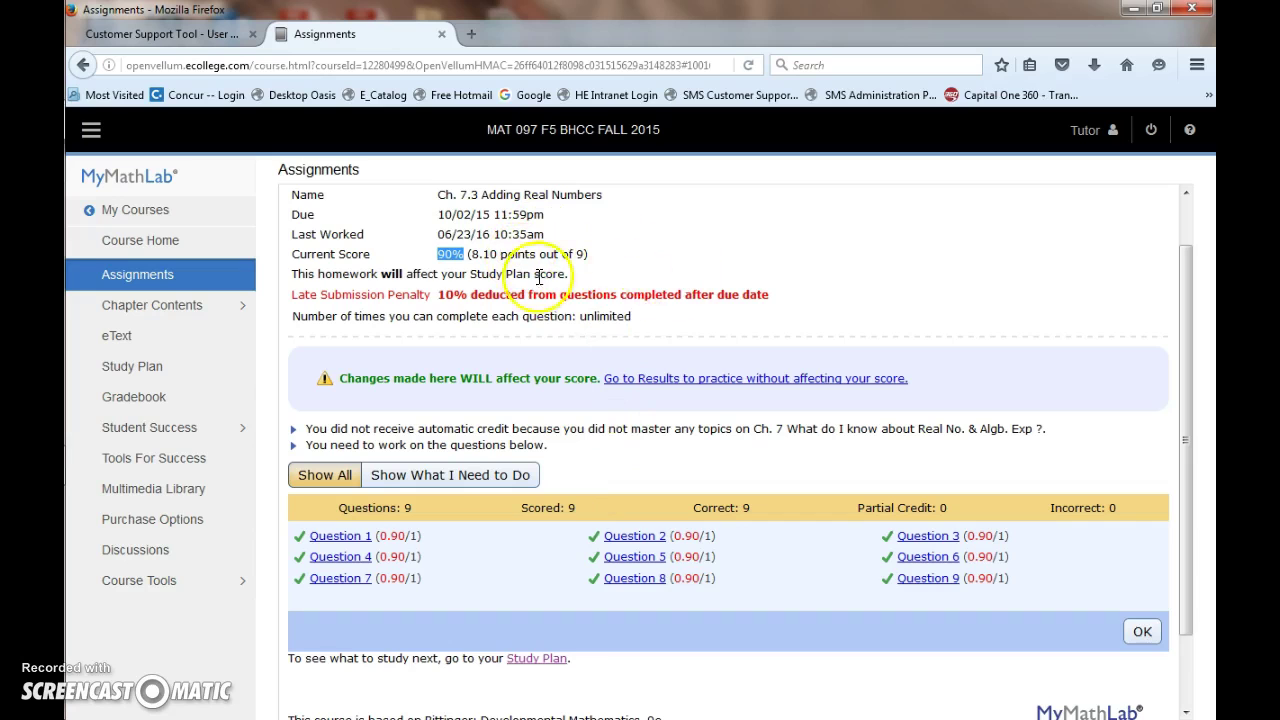
{"action": "scroll", "coordinate": [690, 428], "scroll_direction": "up", "scroll_amount": 1}
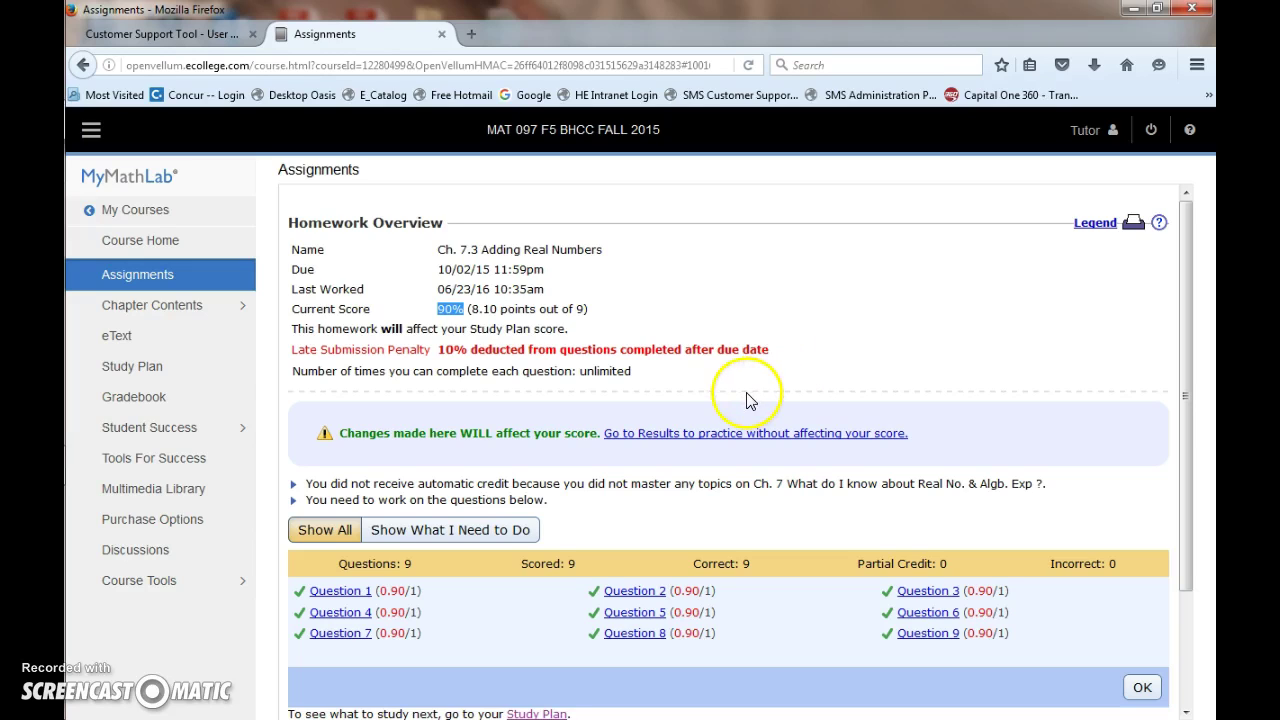
- Switch to the instructor's gradebook in Chrome and display the class results for all assignments
{"action": "mouse_move", "coordinate": [112, 682]}
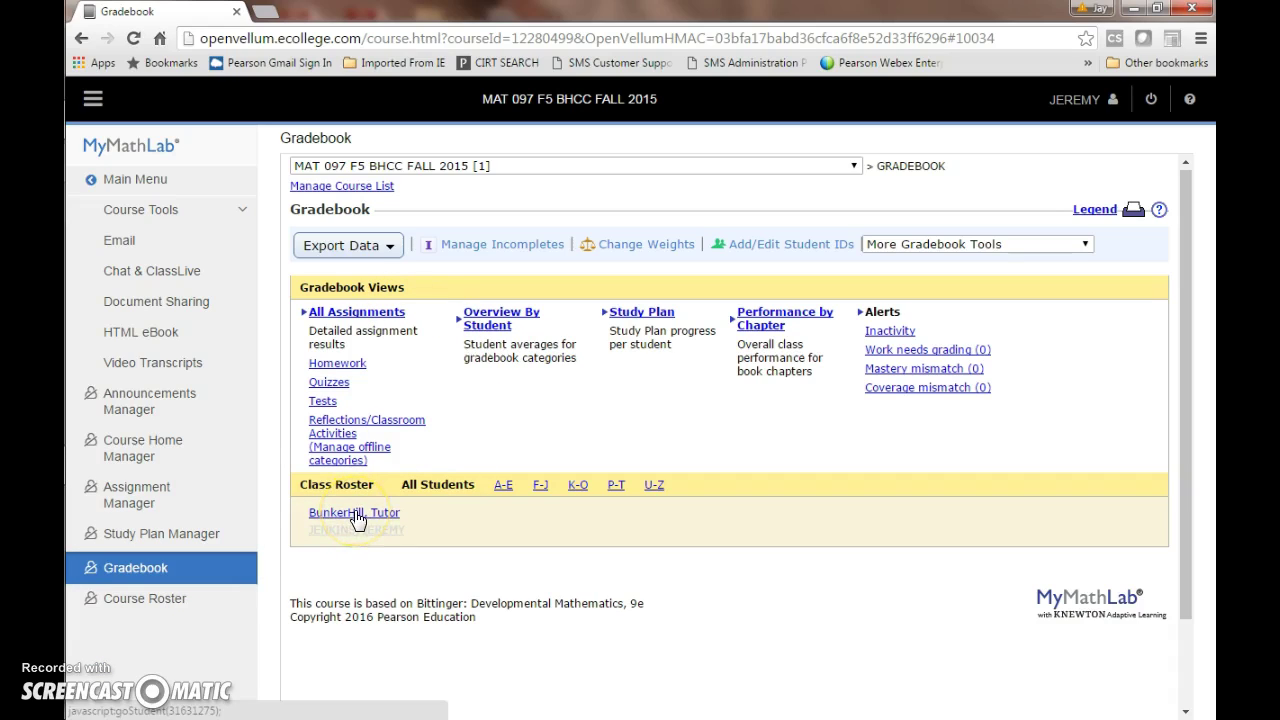
{"action": "left_click", "coordinate": [386, 320]}
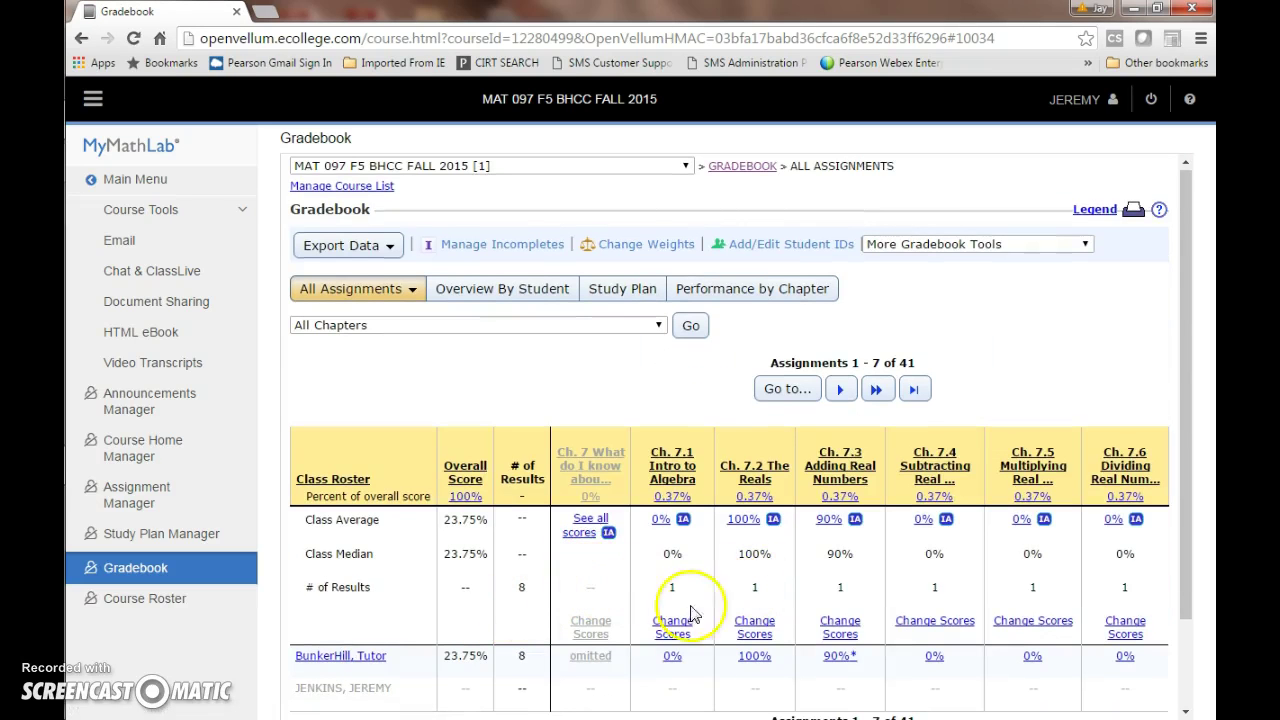
{"action": "scroll", "coordinate": [710, 693], "scroll_direction": "down", "scroll_amount": 1}
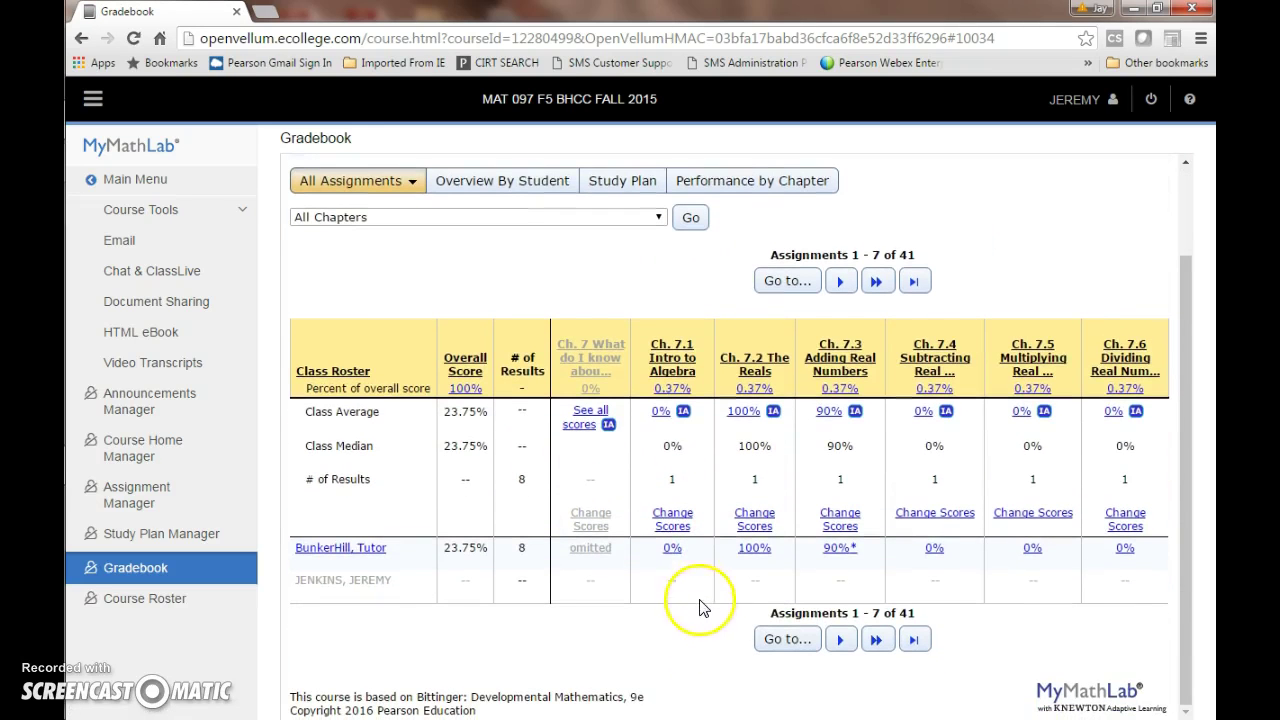
- Check the late penalty note on the student's Ch. 7.3 score and open the submitted homework for review
{"action": "mouse_move", "coordinate": [850, 555]}
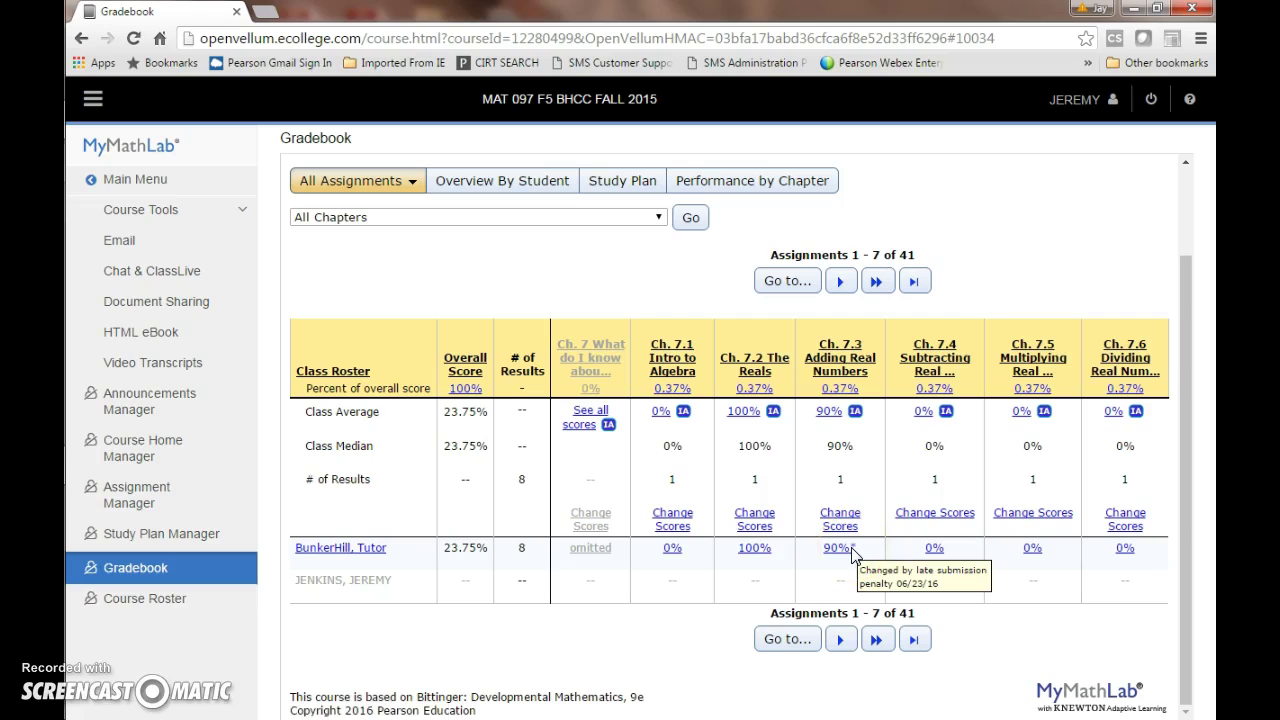
{"action": "left_click", "coordinate": [841, 551]}
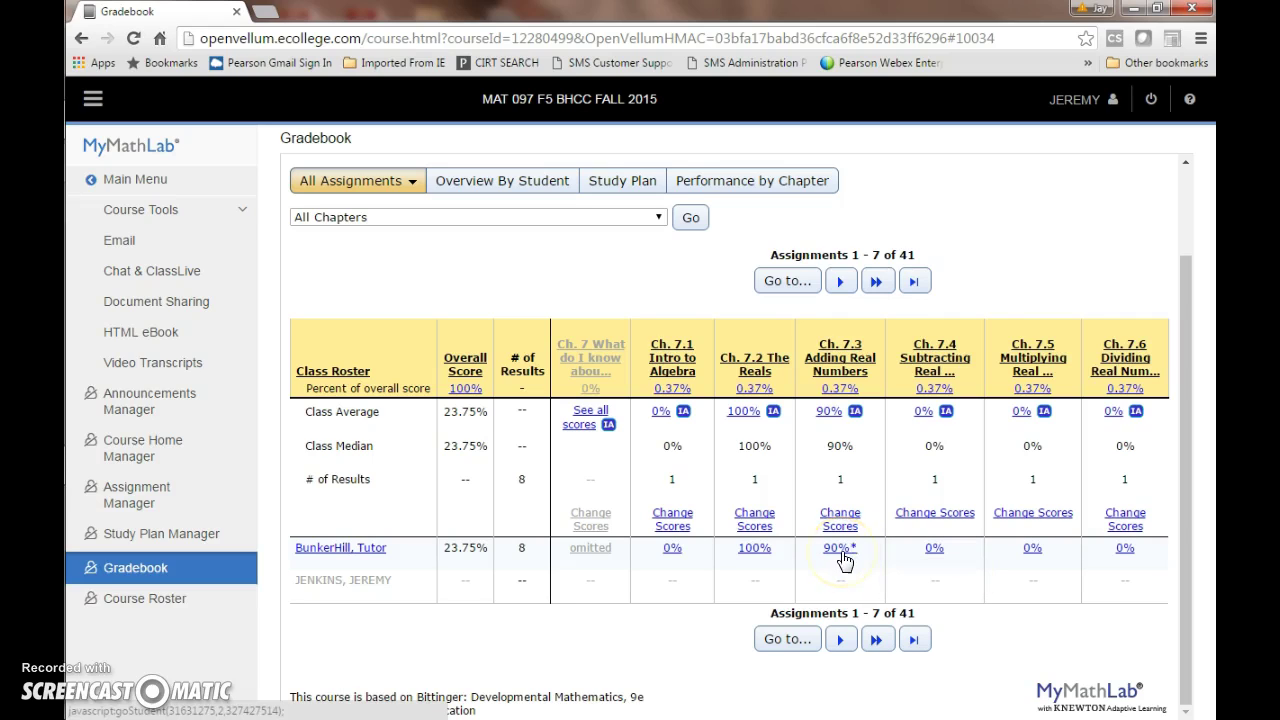
{"action": "left_click", "coordinate": [840, 551]}
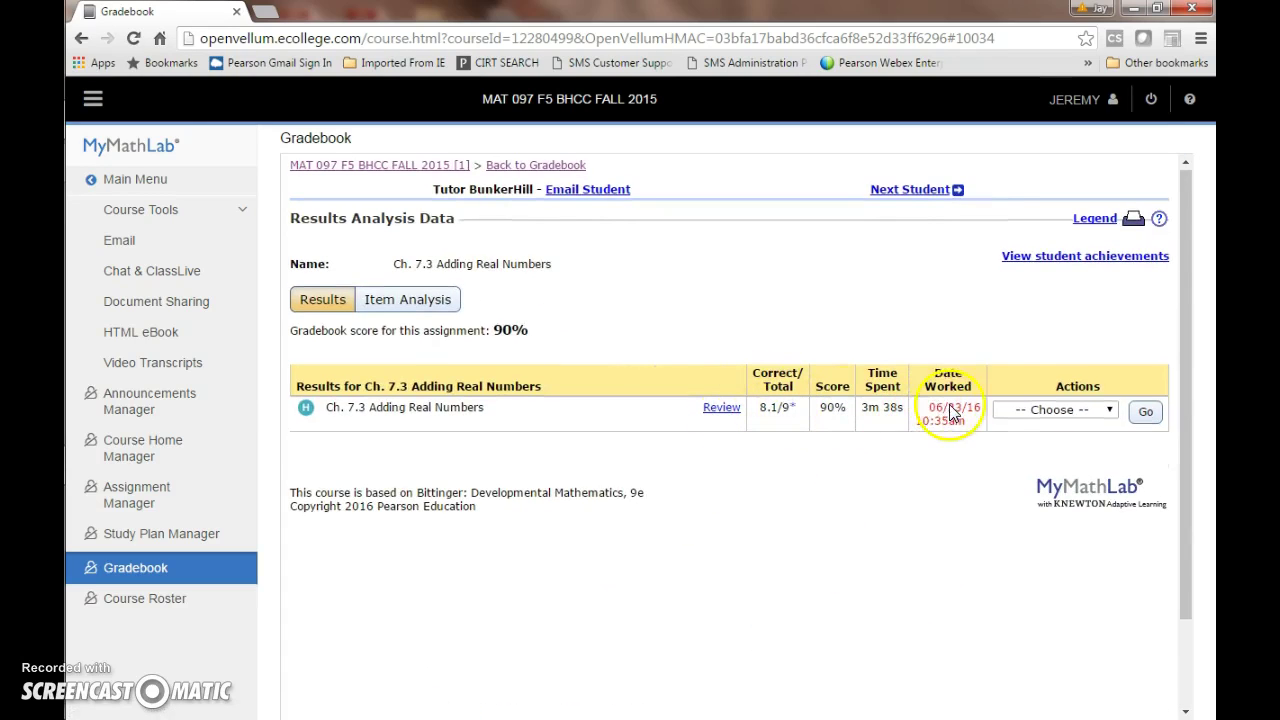
{"action": "left_click", "coordinate": [726, 407]}
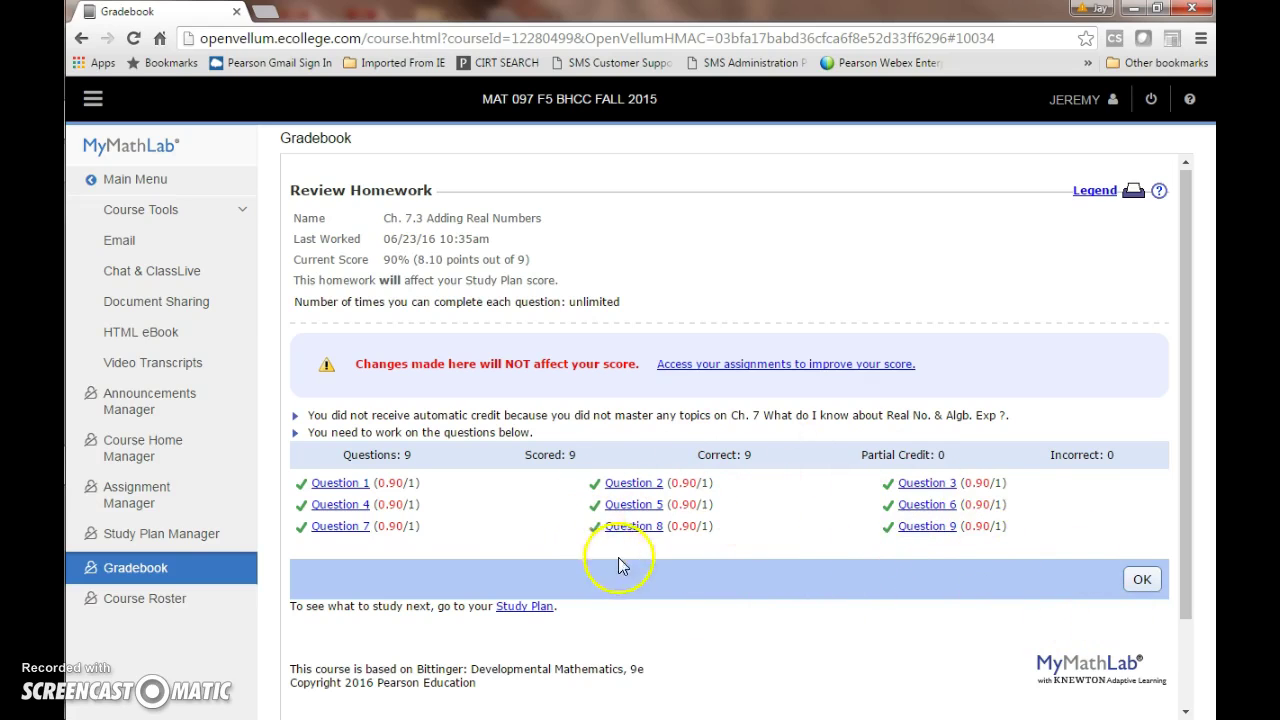
- Return to the gradebook overview and look through its additional tools
{"action": "left_click", "coordinate": [150, 568]}
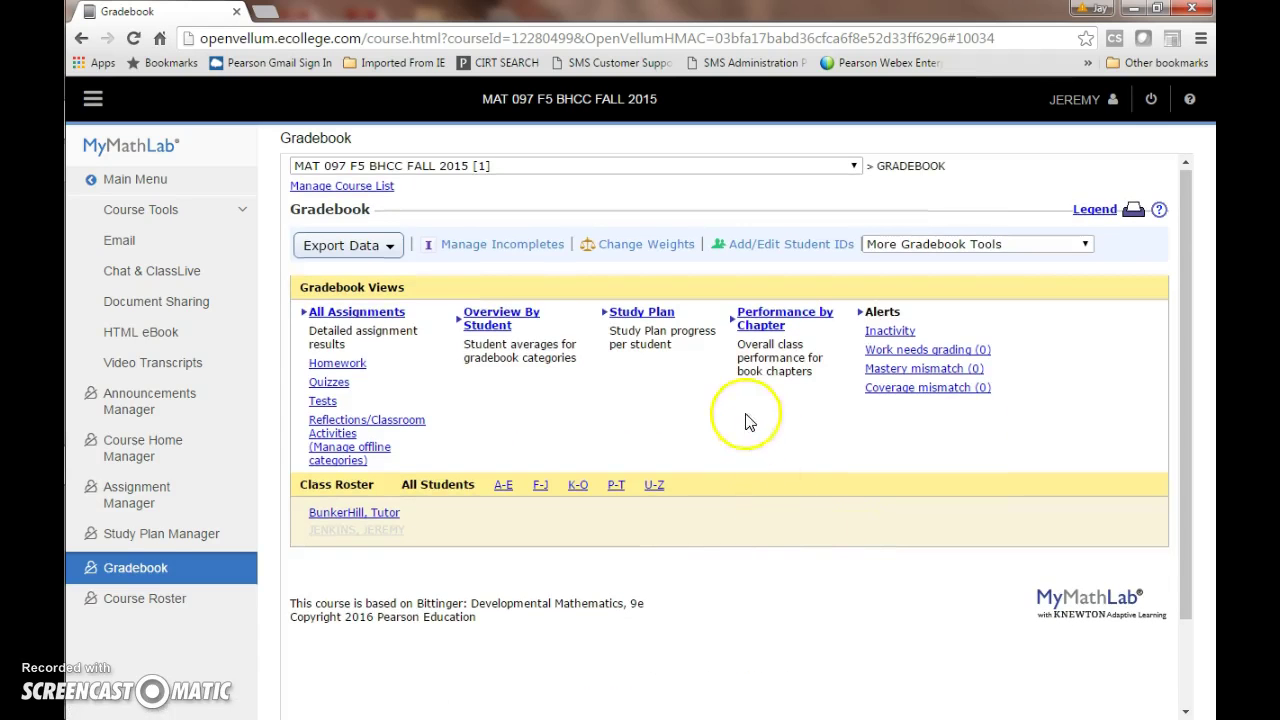
{"action": "left_click", "coordinate": [1035, 248]}
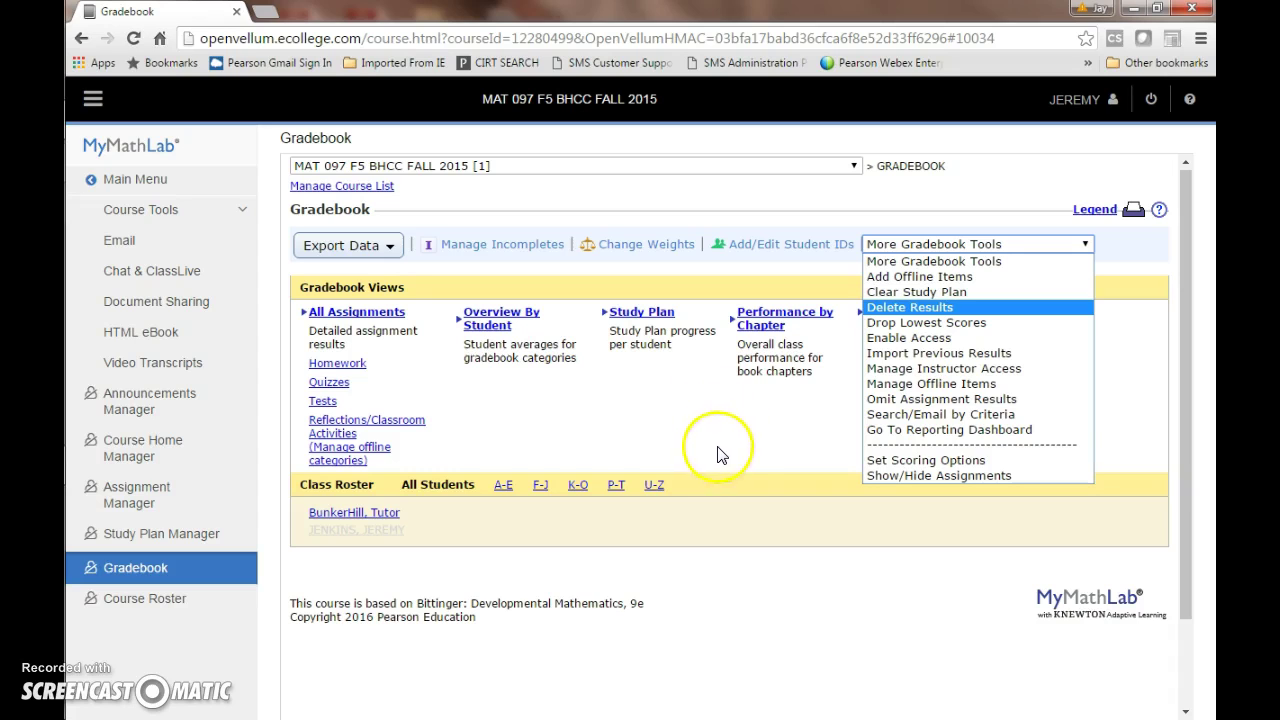
- Open the individual student settings in the Assignment Manager and check which students have individual settings
{"action": "left_click", "coordinate": [133, 489]}
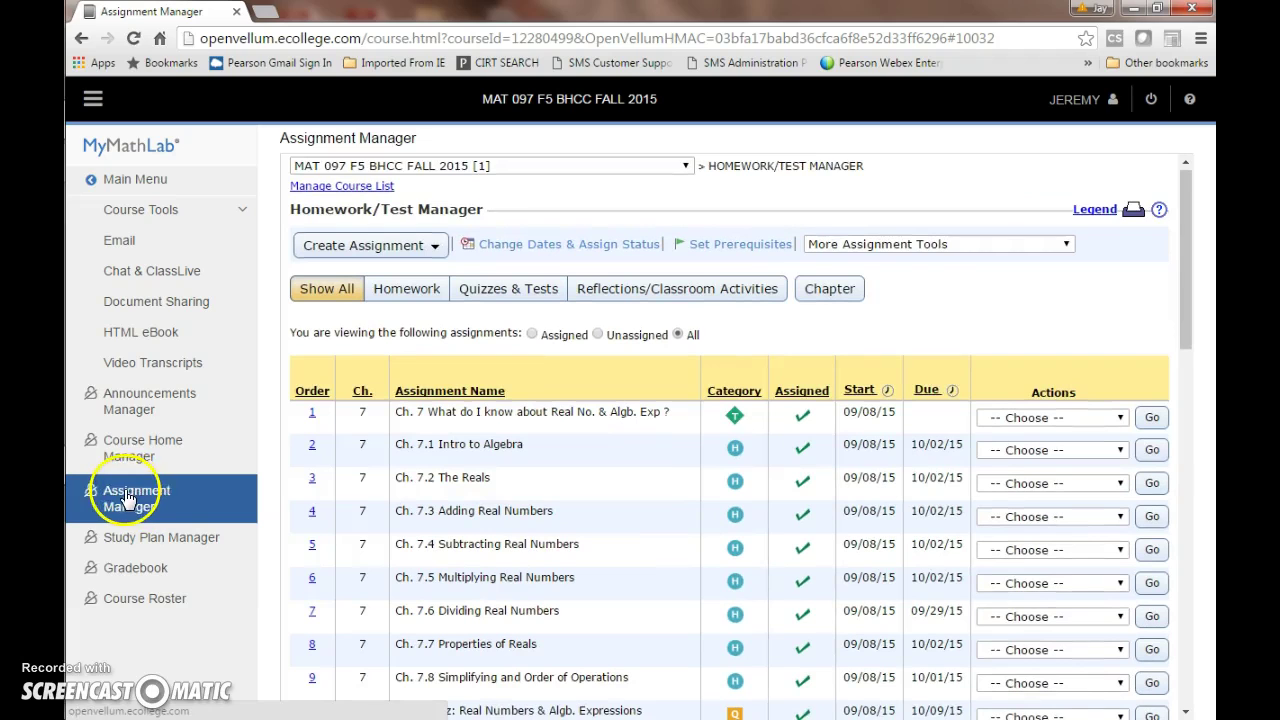
{"action": "left_click", "coordinate": [976, 248]}
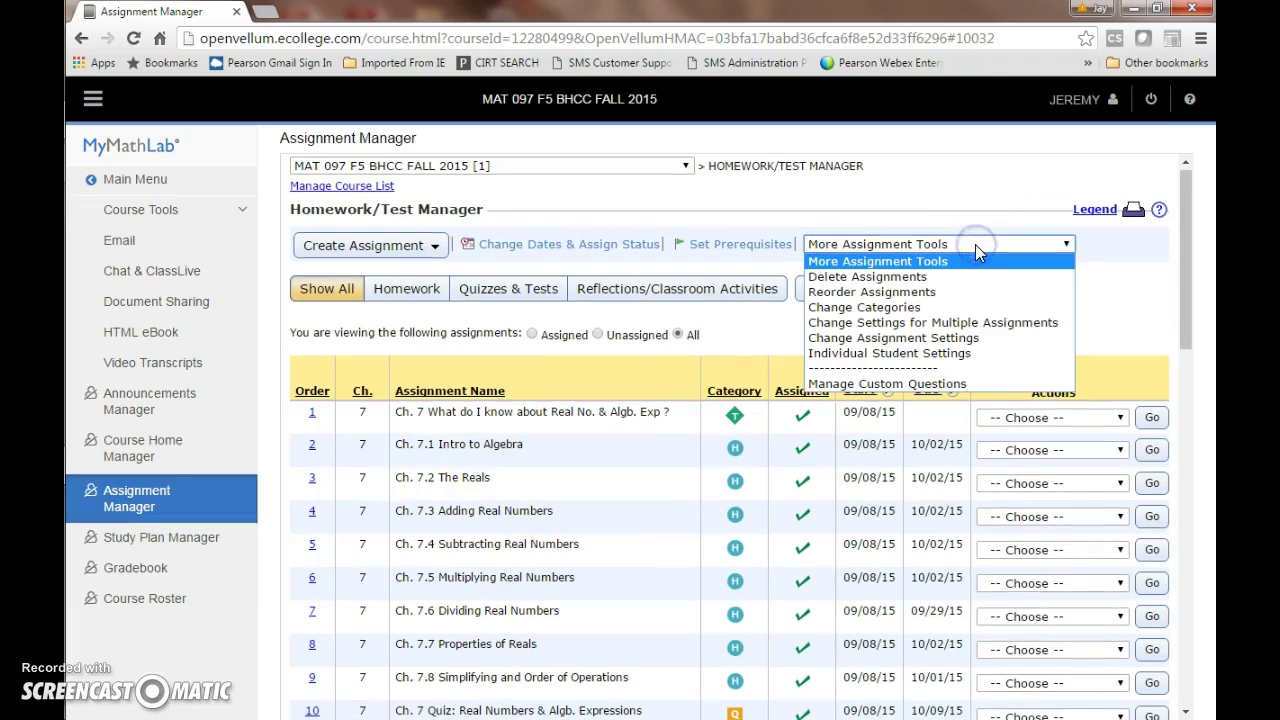
{"action": "left_click", "coordinate": [899, 355]}
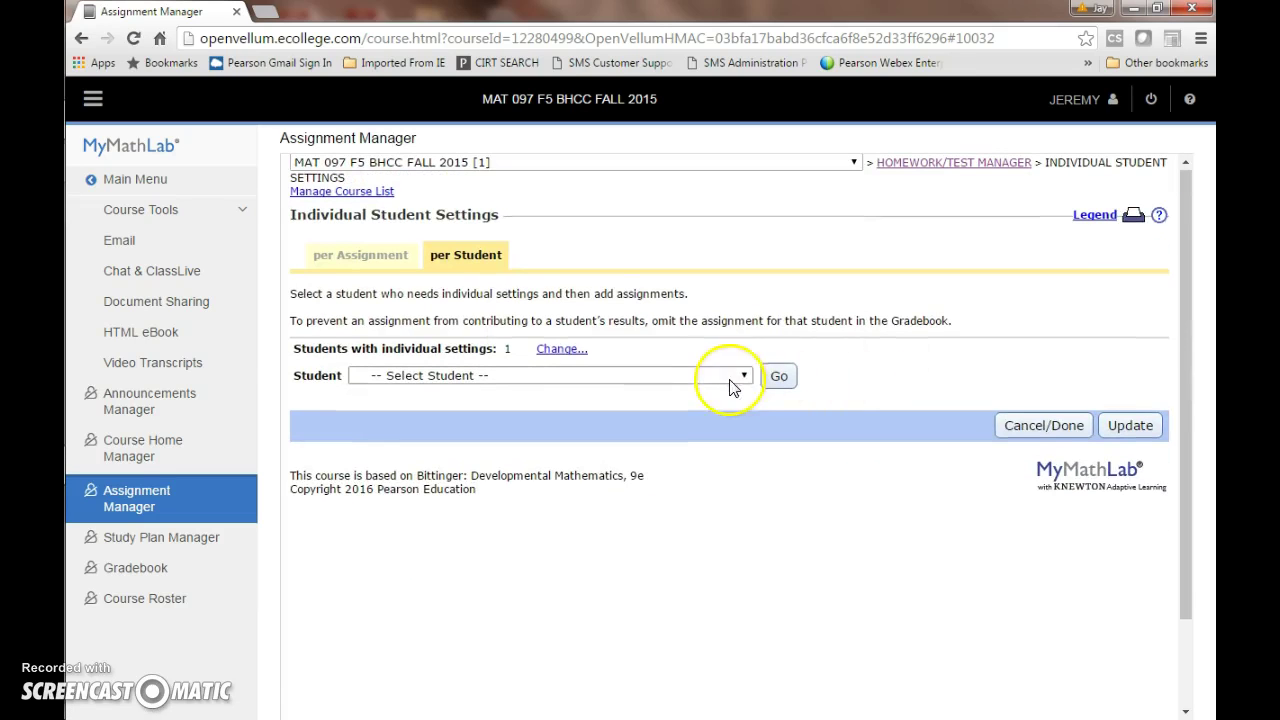
{"action": "left_click", "coordinate": [541, 350]}
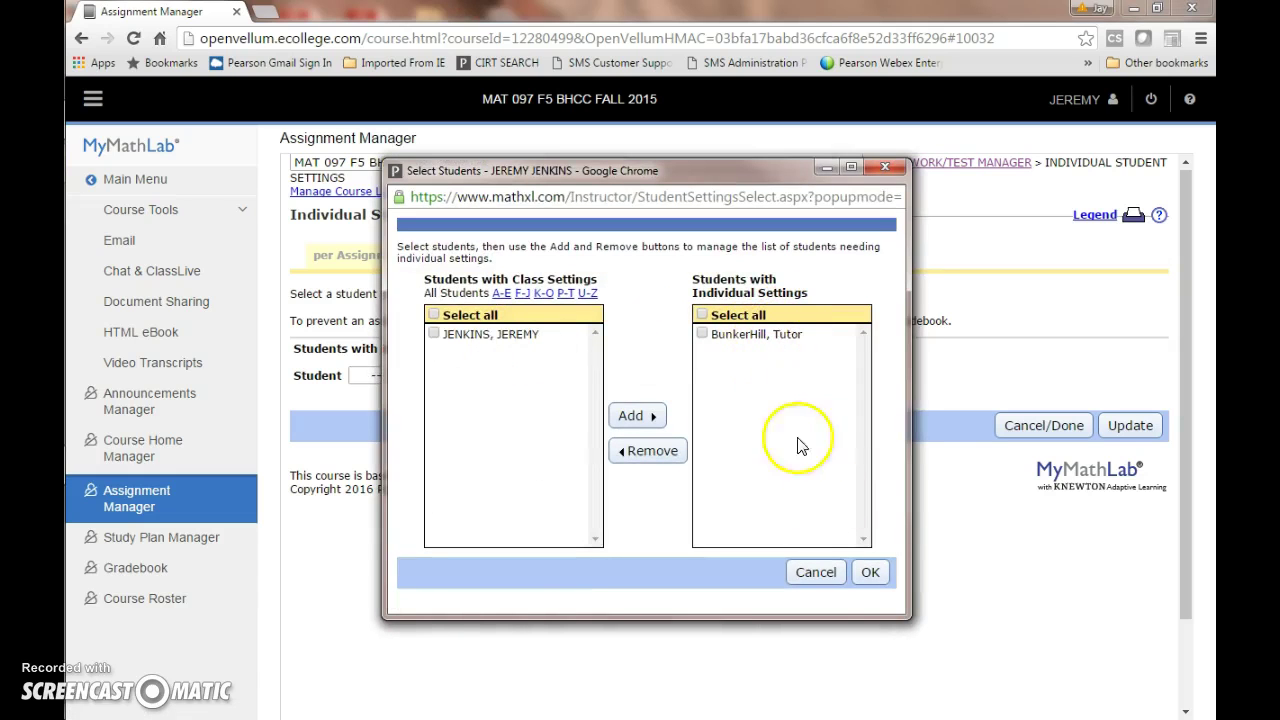
{"action": "left_click", "coordinate": [870, 572]}
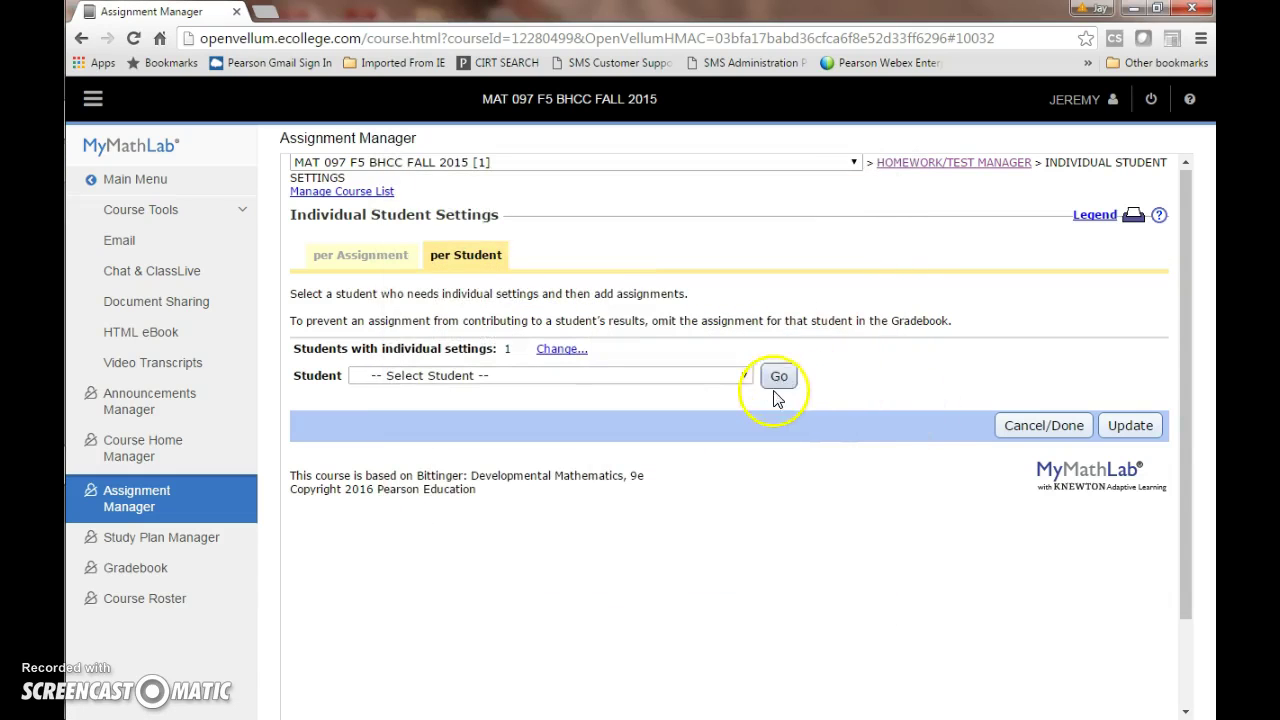
- Load the student's individual homework settings and review the assignments already customised
{"action": "left_click", "coordinate": [743, 376]}
{"action": "left_click", "coordinate": [694, 410]}
{"action": "left_click", "coordinate": [778, 376]}
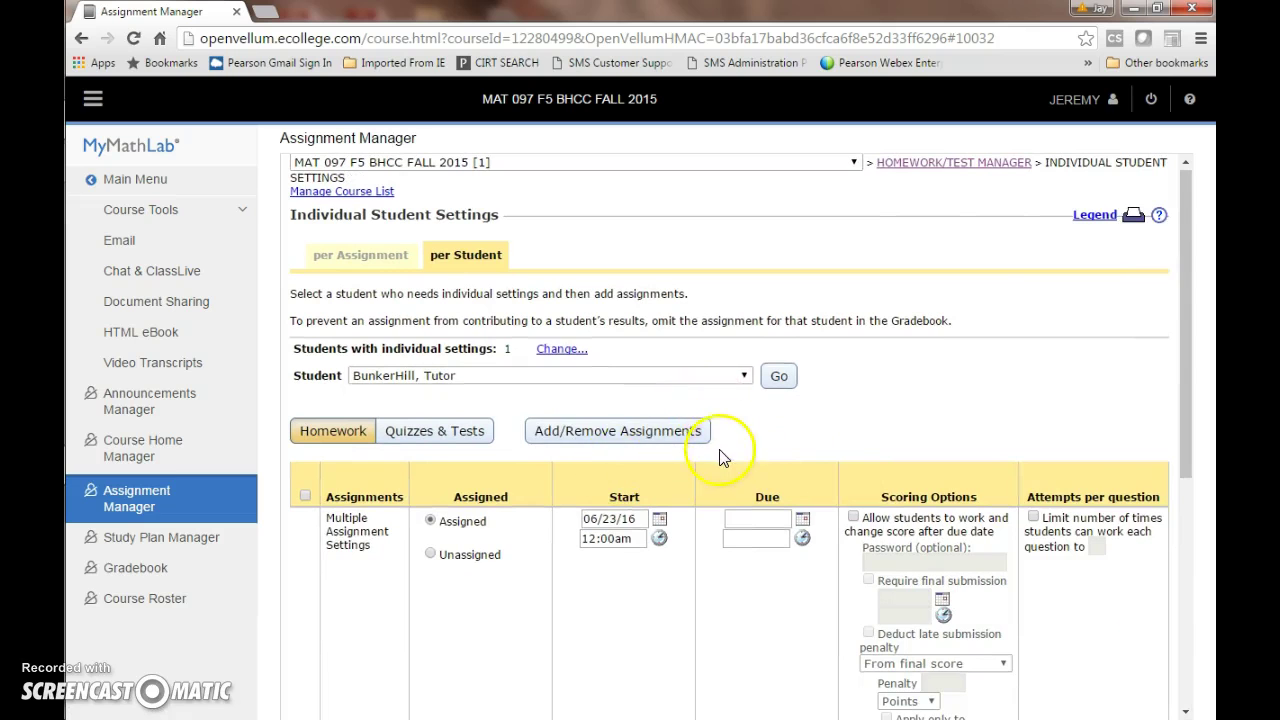
{"action": "scroll", "coordinate": [714, 457], "scroll_direction": "down", "scroll_amount": 3}
{"action": "scroll", "coordinate": [718, 472], "scroll_direction": "down", "scroll_amount": 5}
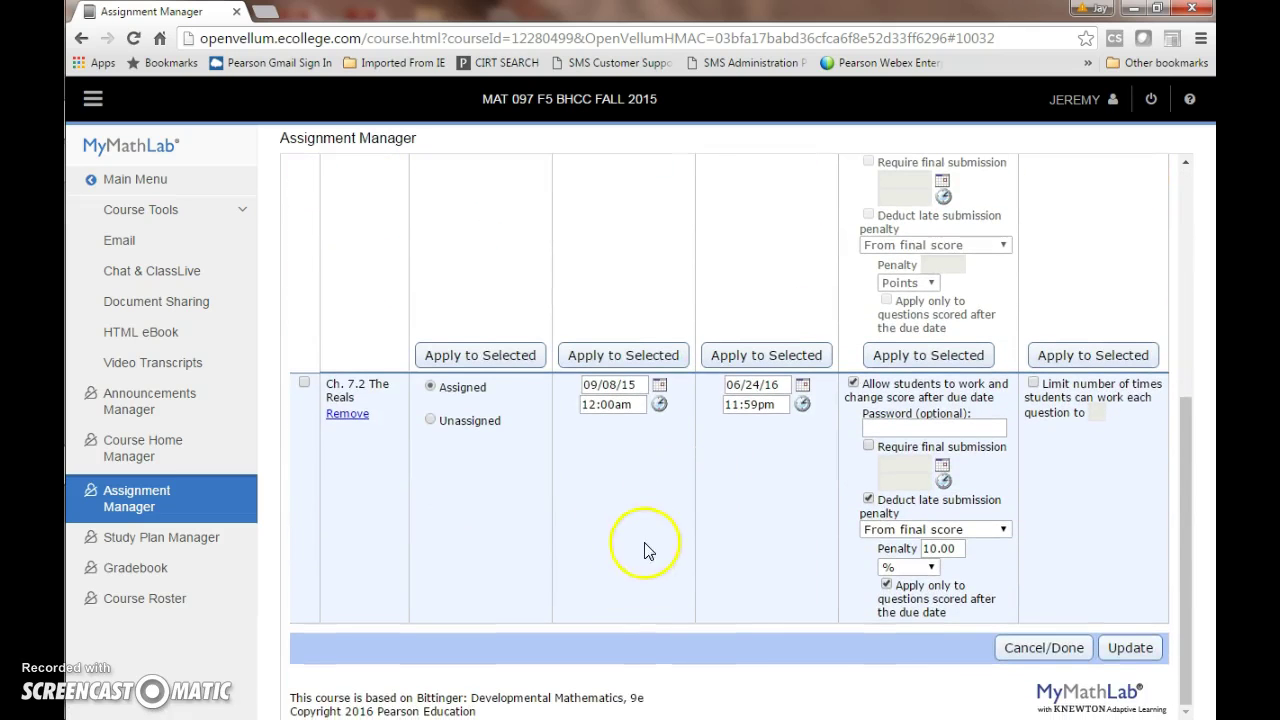
{"action": "scroll", "coordinate": [643, 517], "scroll_direction": "up", "scroll_amount": 3}
{"action": "scroll", "coordinate": [643, 517], "scroll_direction": "up", "scroll_amount": 4}
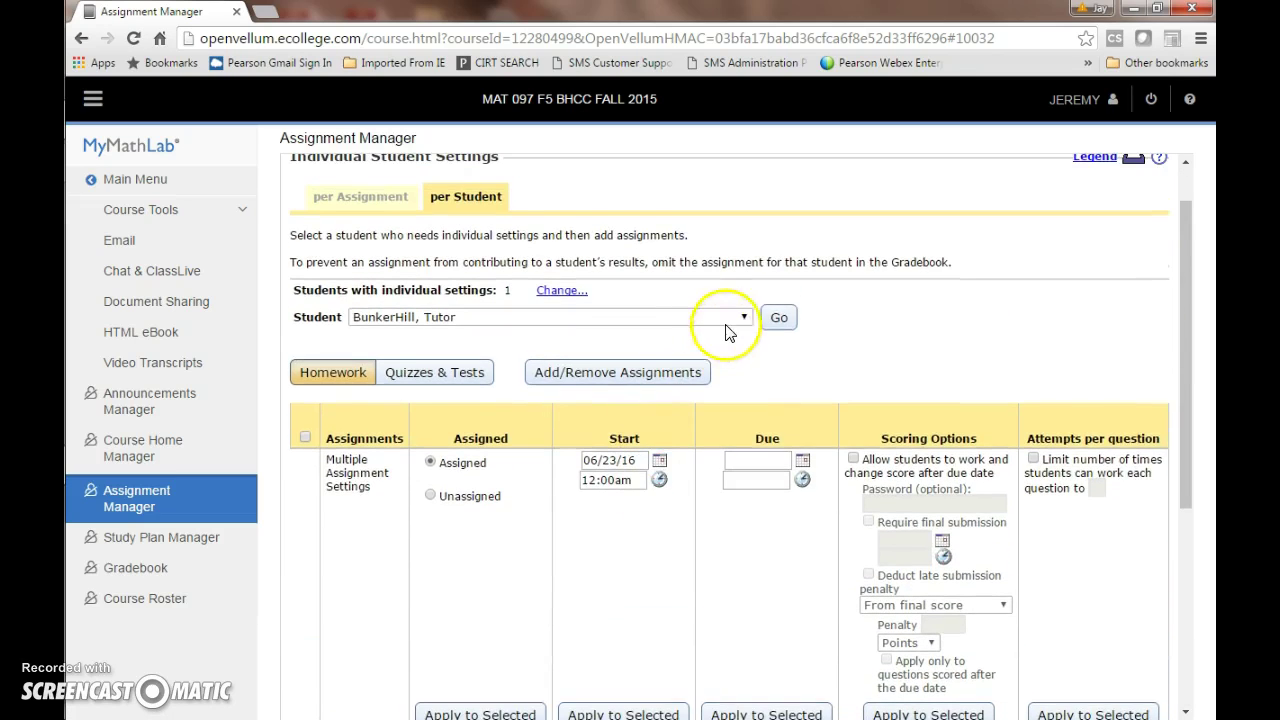
- Add Ch. 7.3 Adding Real Numbers to the student's assignments with individual settings
{"action": "left_click", "coordinate": [603, 376]}
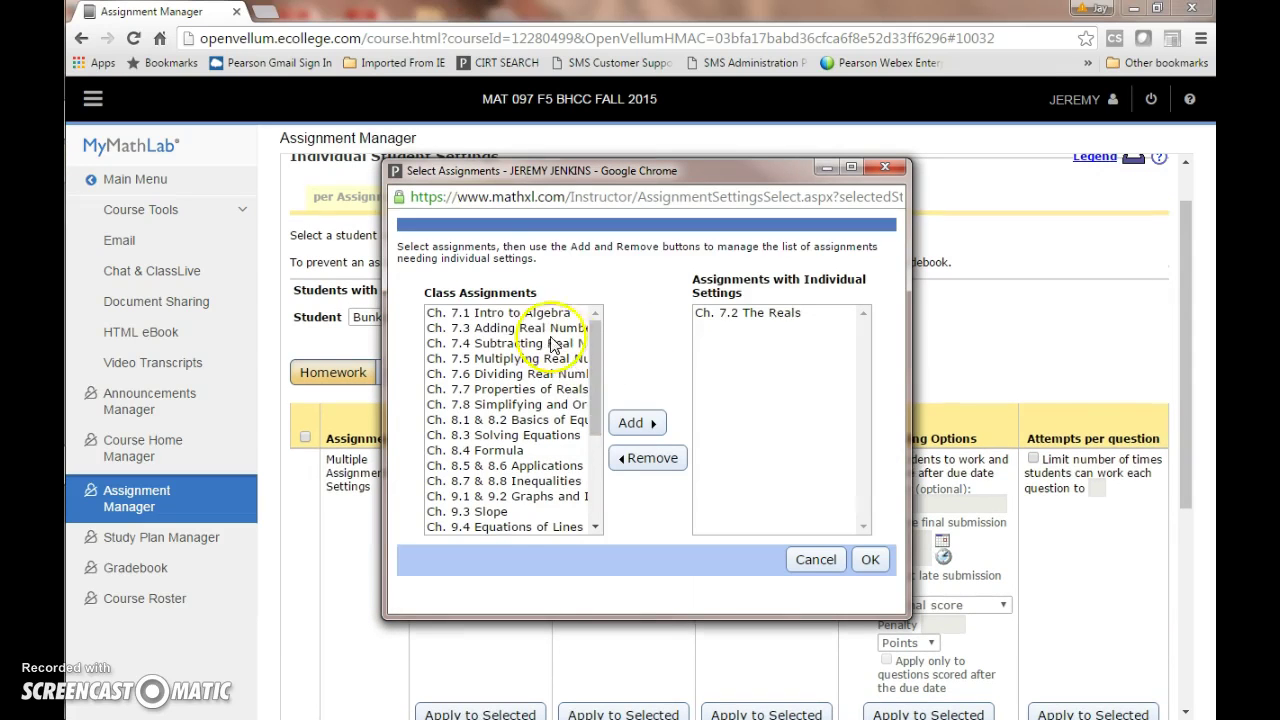
{"action": "left_click", "coordinate": [530, 328]}
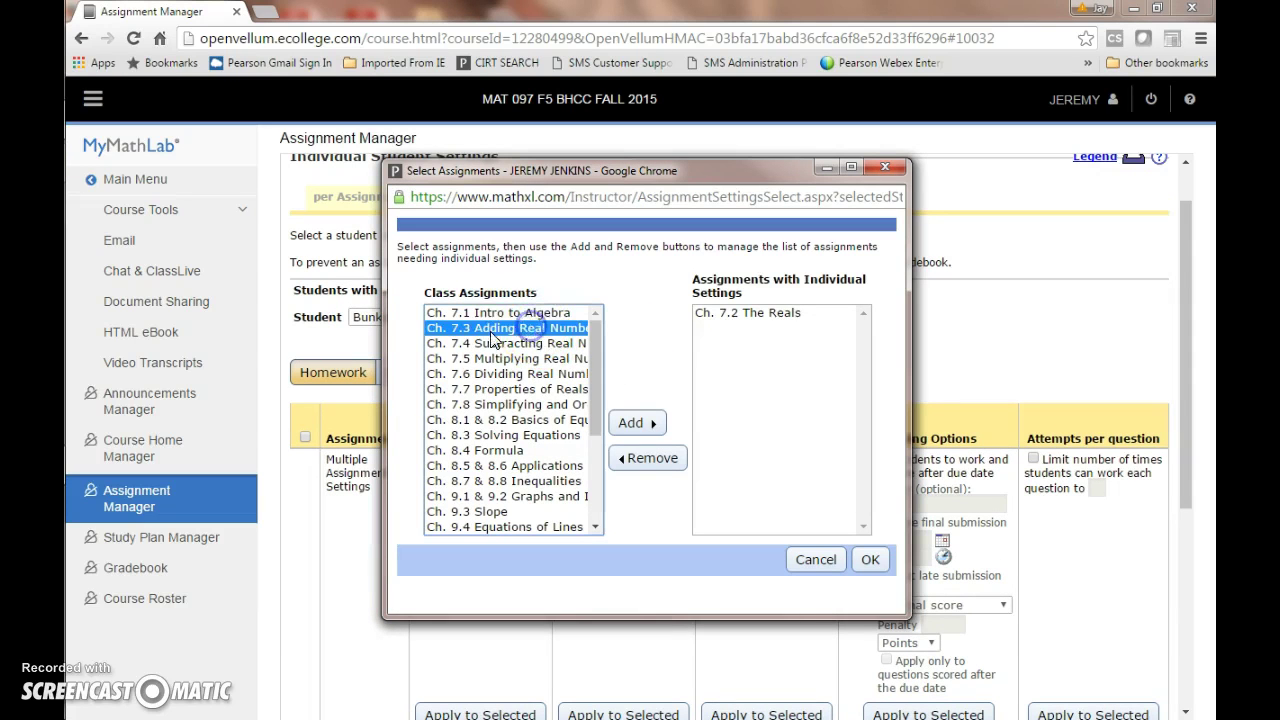
{"action": "left_click", "coordinate": [632, 424]}
{"action": "left_click", "coordinate": [872, 561]}
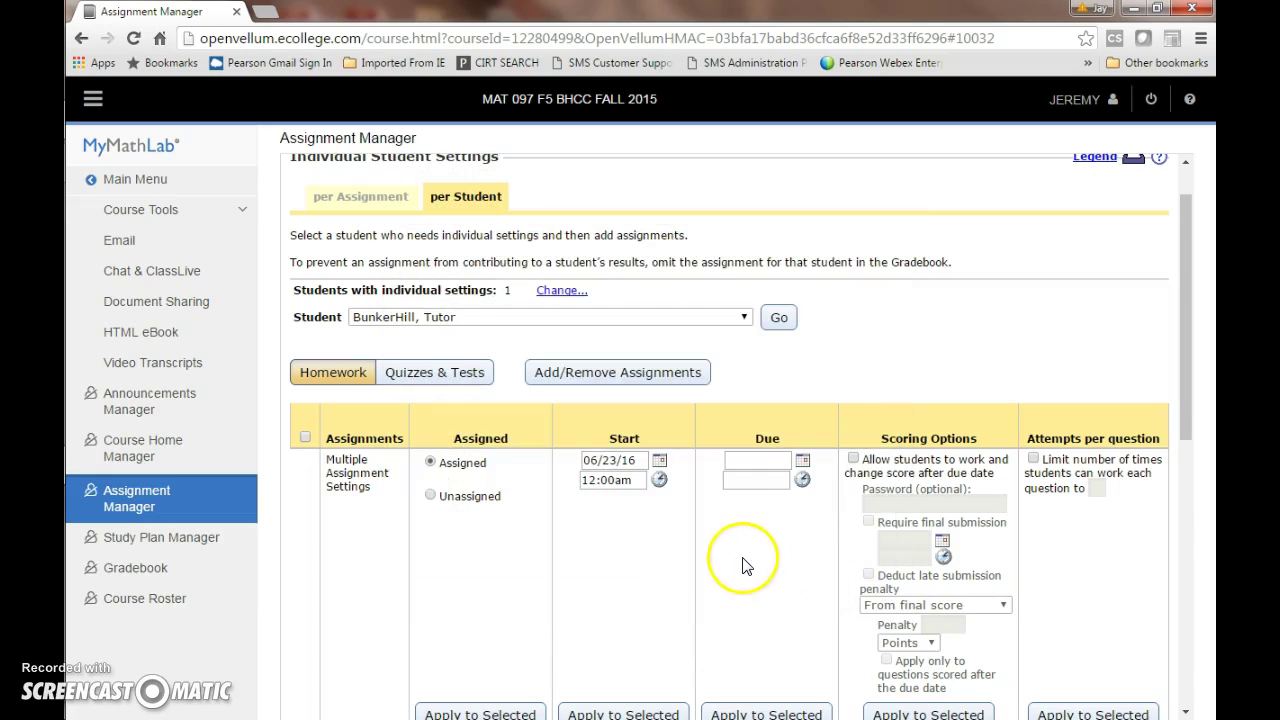
- Set the student's due date for Ch. 7.3 Adding Real Numbers to 6/24/16
{"action": "scroll", "coordinate": [740, 565], "scroll_direction": "down", "scroll_amount": 1}
{"action": "scroll", "coordinate": [740, 565], "scroll_direction": "down", "scroll_amount": 5}
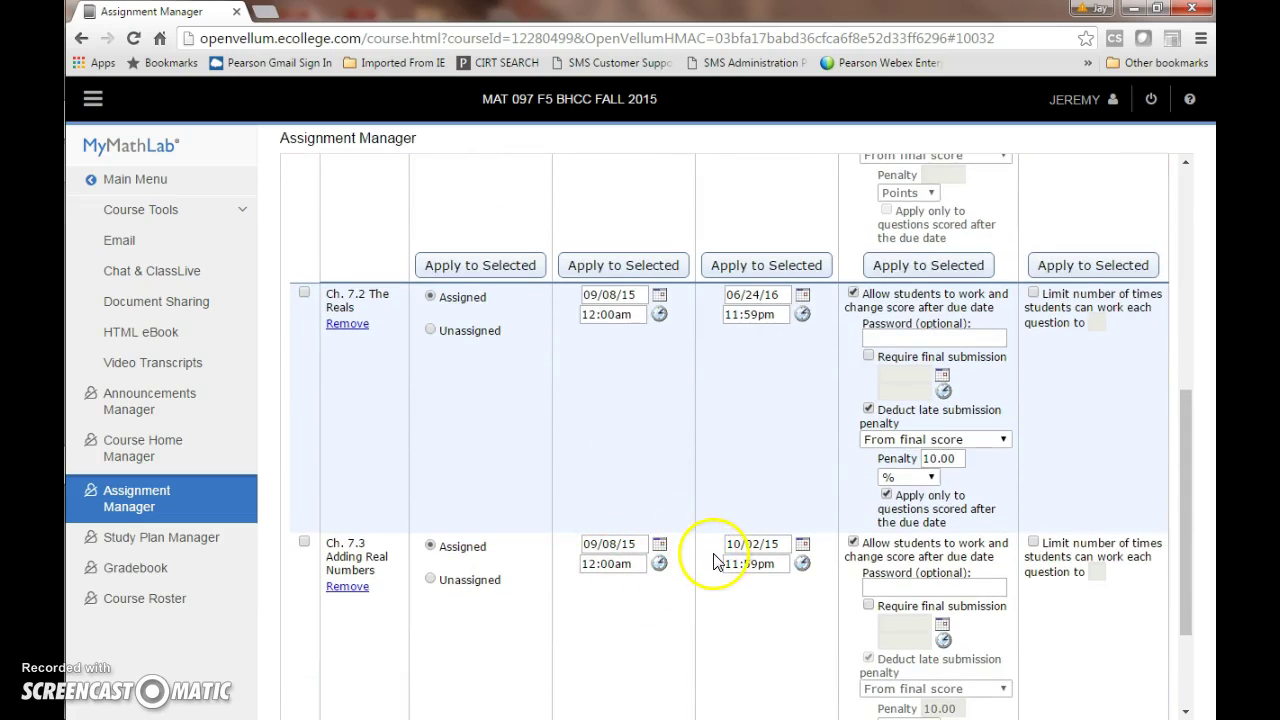
{"action": "scroll", "coordinate": [716, 562], "scroll_direction": "down", "scroll_amount": 1}
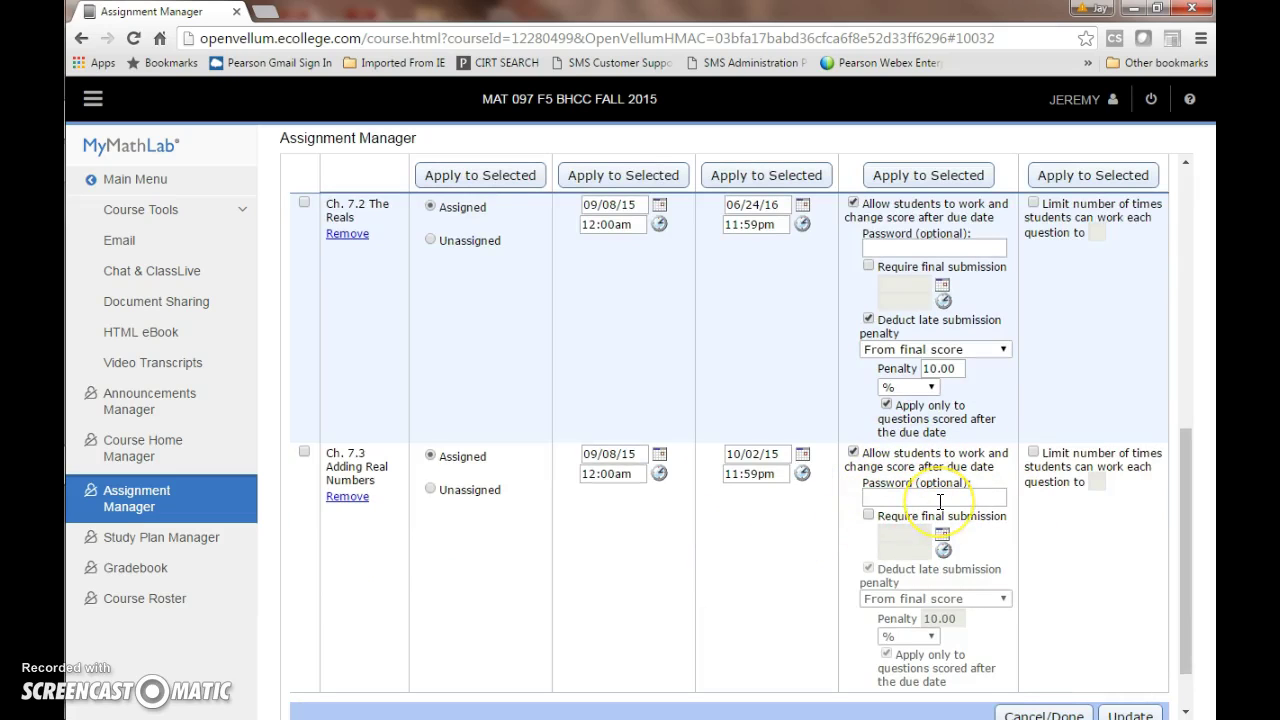
{"action": "left_click", "coordinate": [855, 457]}
{"action": "left_click", "coordinate": [747, 453]}
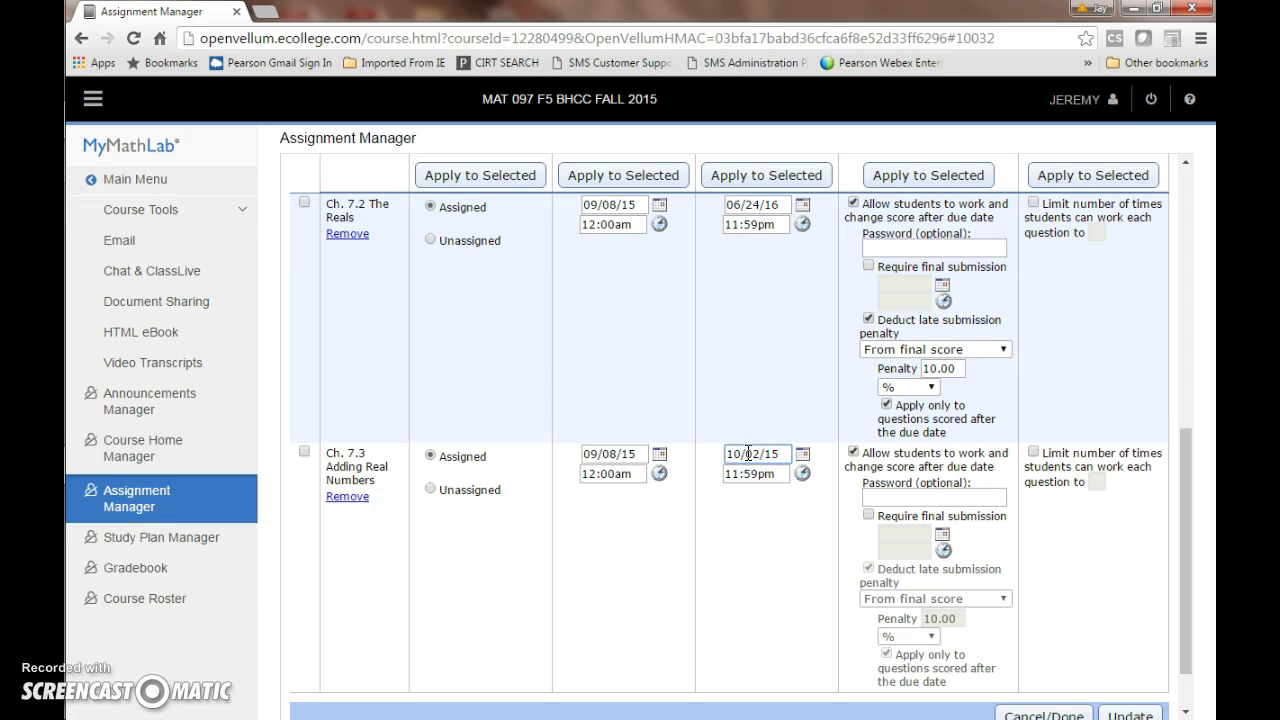
{"action": "left_click", "coordinate": [802, 455]}
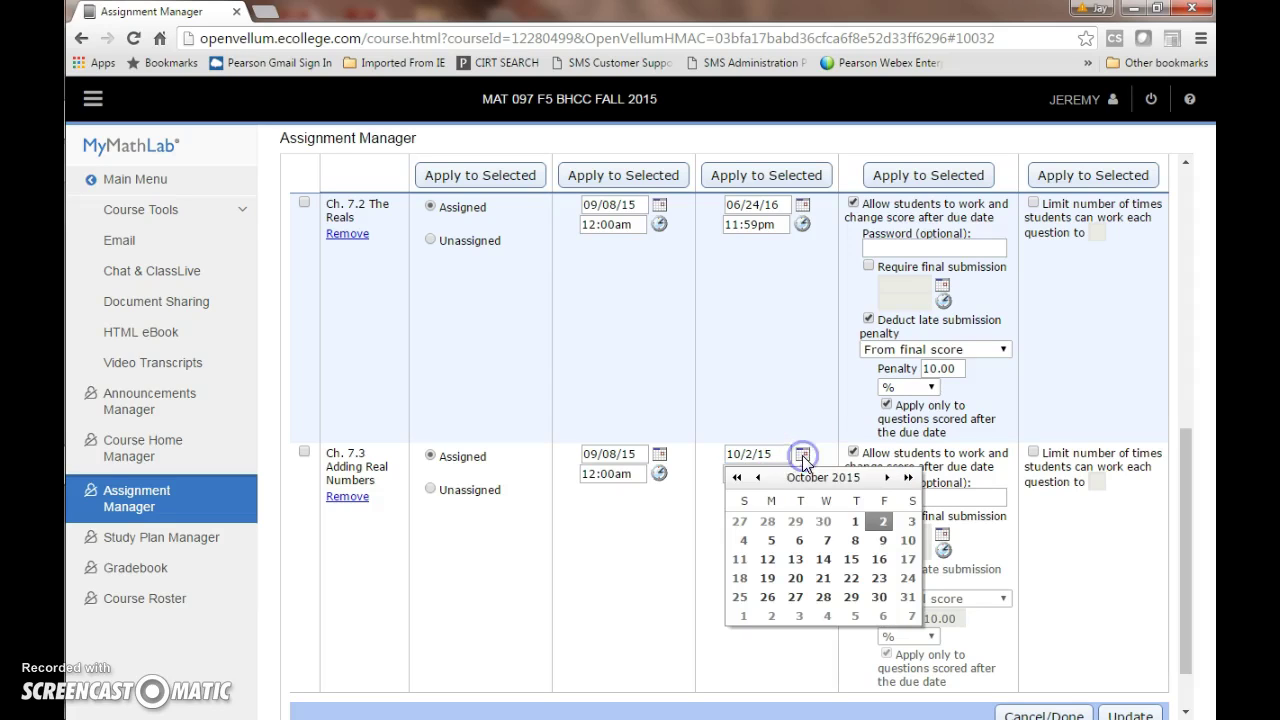
{"action": "left_click", "coordinate": [885, 478]}
{"action": "left_click", "coordinate": [885, 478]}
{"action": "left_click", "coordinate": [885, 478]}
{"action": "left_click", "coordinate": [885, 478]}
{"action": "left_click", "coordinate": [885, 478]}
{"action": "left_click", "coordinate": [885, 478]}
{"action": "left_click", "coordinate": [885, 478]}
{"action": "left_click", "coordinate": [886, 481]}
{"action": "left_click", "coordinate": [886, 481]}
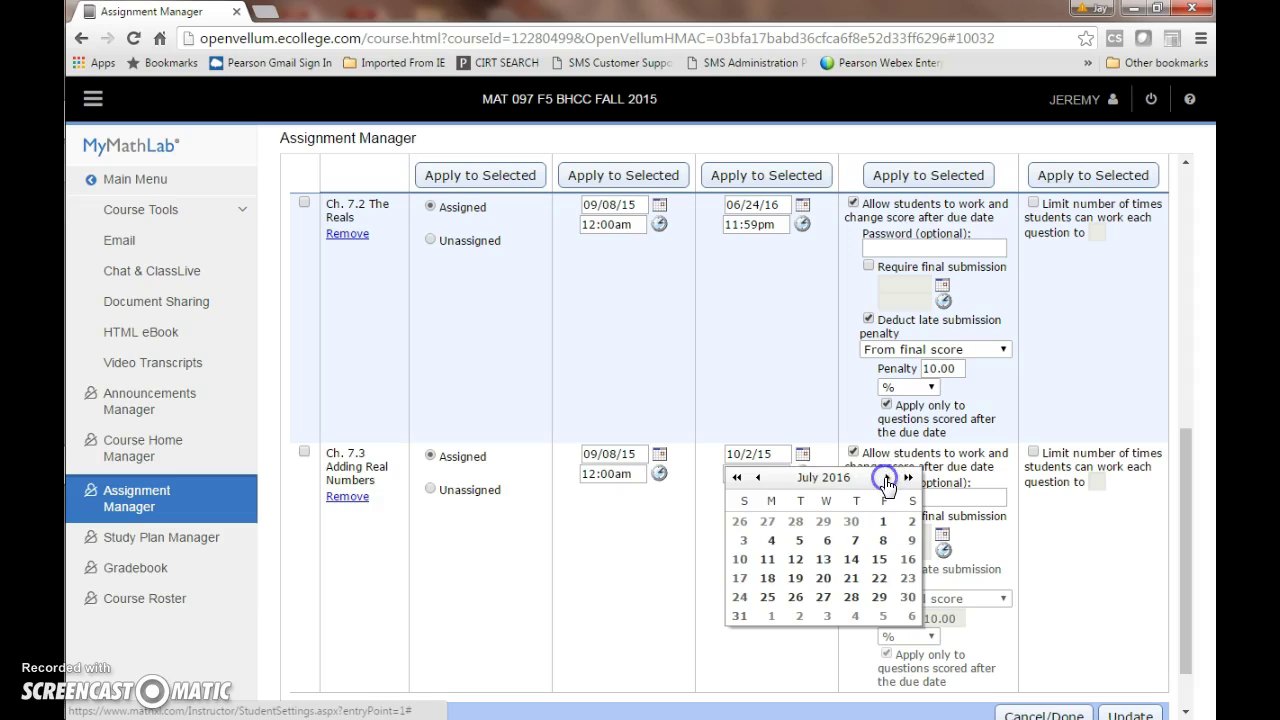
{"action": "left_click", "coordinate": [758, 477]}
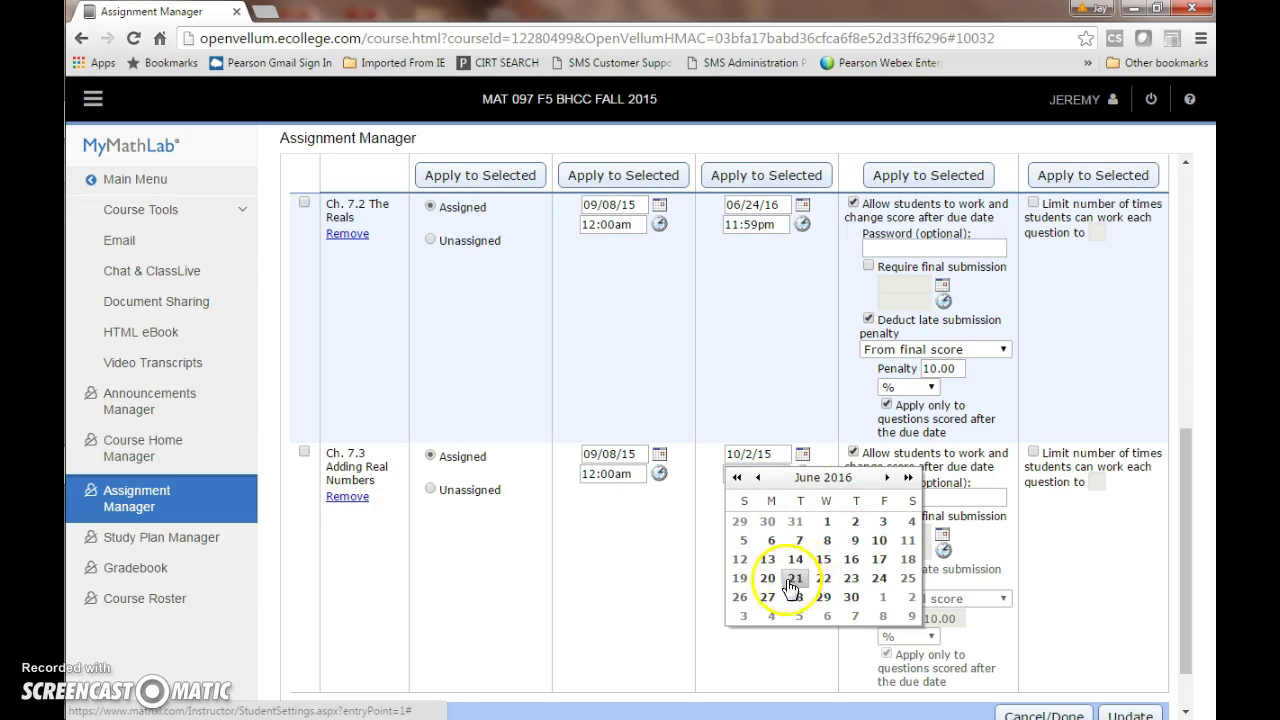
{"action": "left_click", "coordinate": [879, 578]}
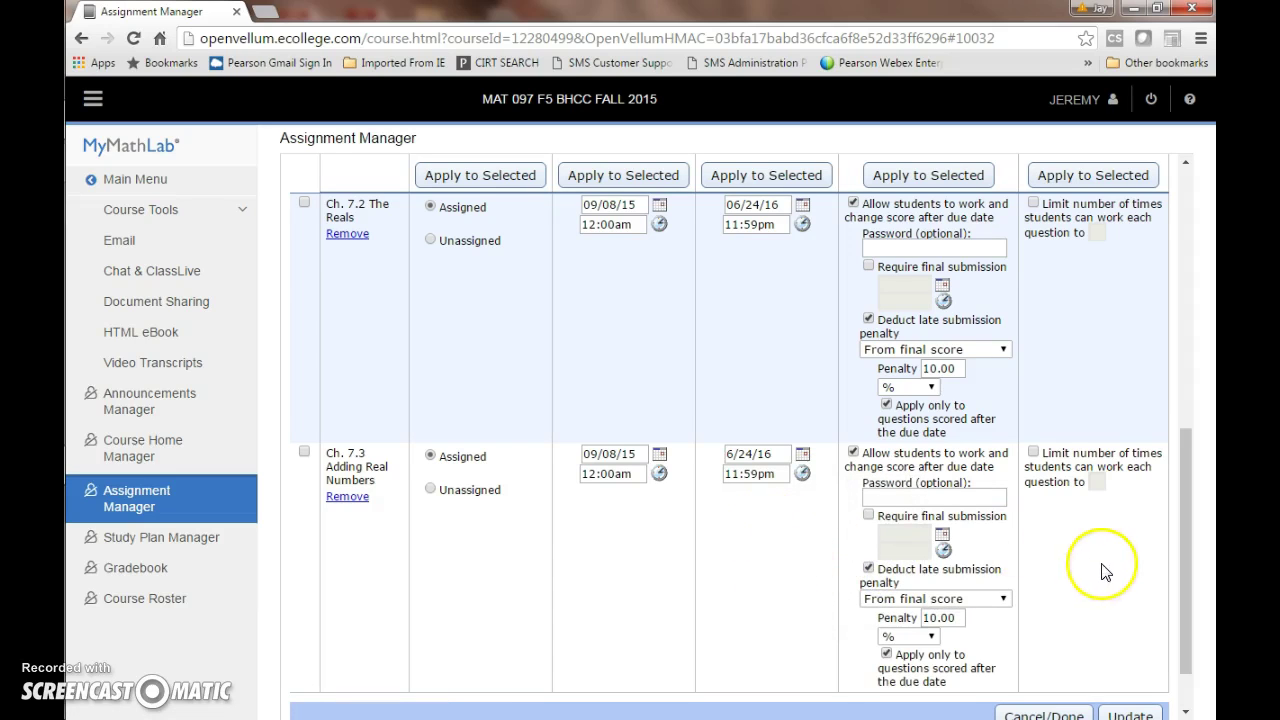
- Save the student's updated individual assignment settings
{"action": "scroll", "coordinate": [1105, 590], "scroll_direction": "down", "scroll_amount": 1}
{"action": "left_click", "coordinate": [1043, 648]}
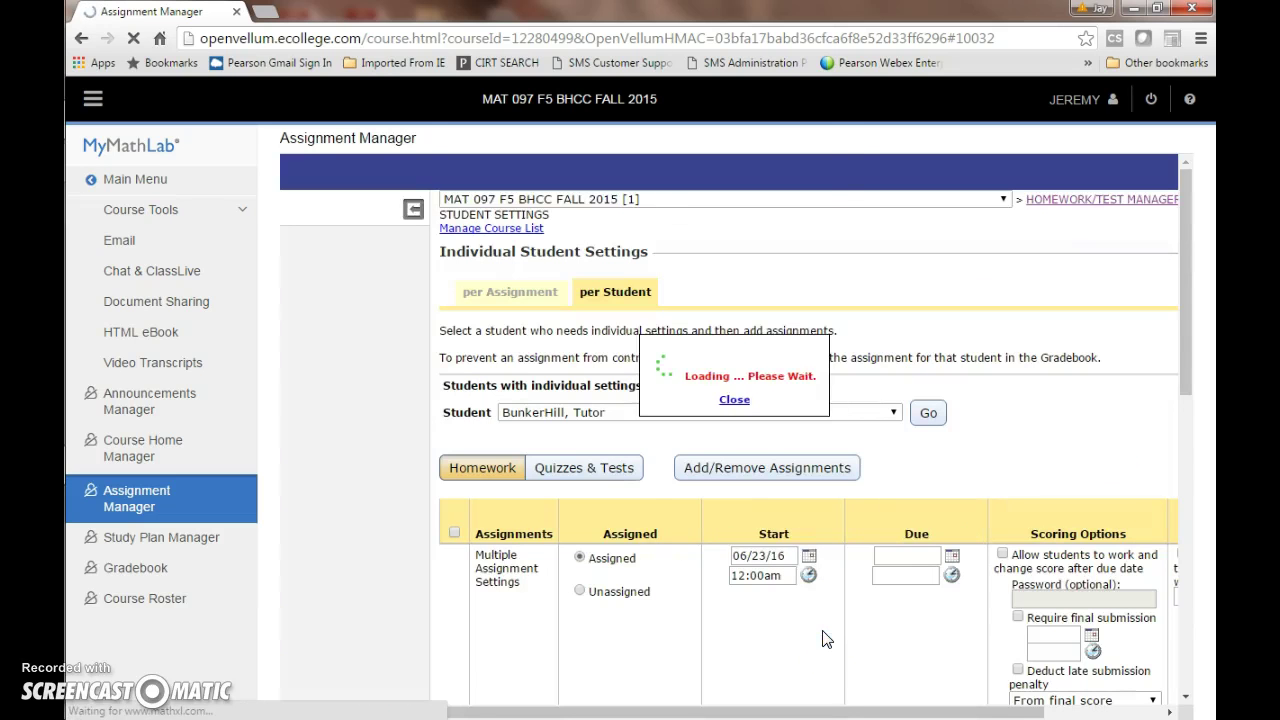
{"action": "left_click", "coordinate": [797, 171]}
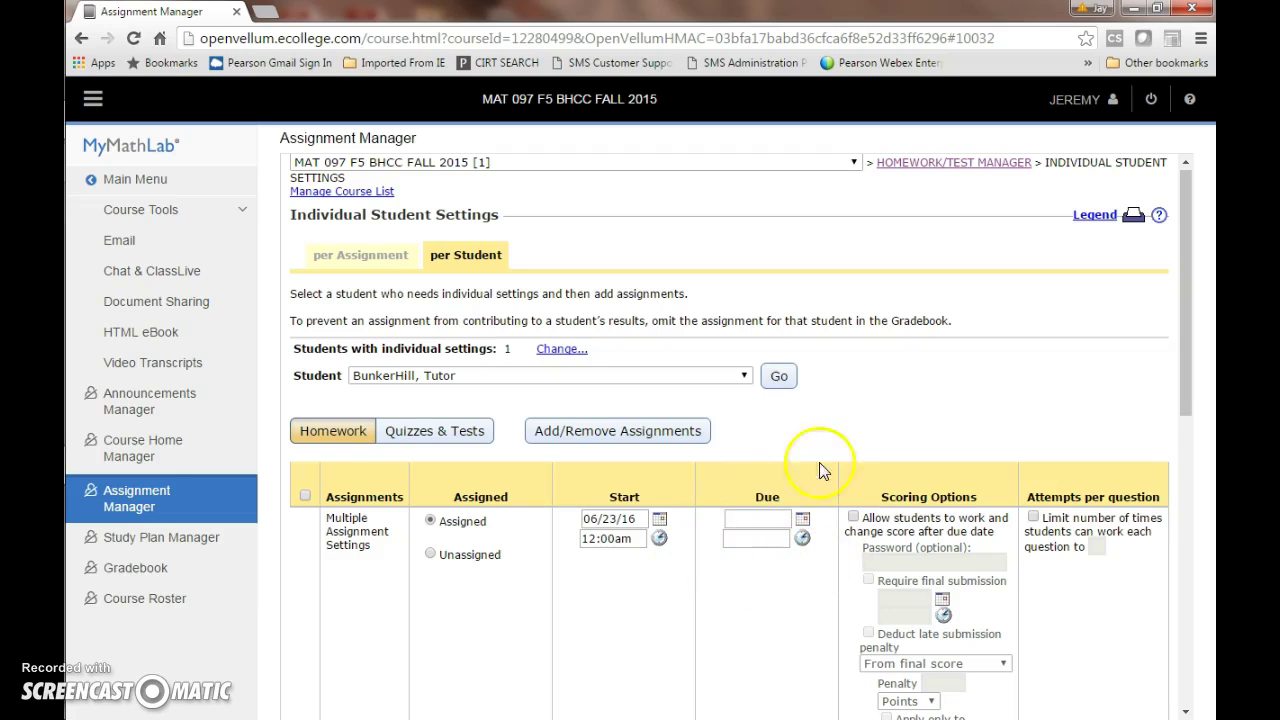
- Open the student's results from the class roster in the instructor gradebook
{"action": "left_click", "coordinate": [142, 564]}
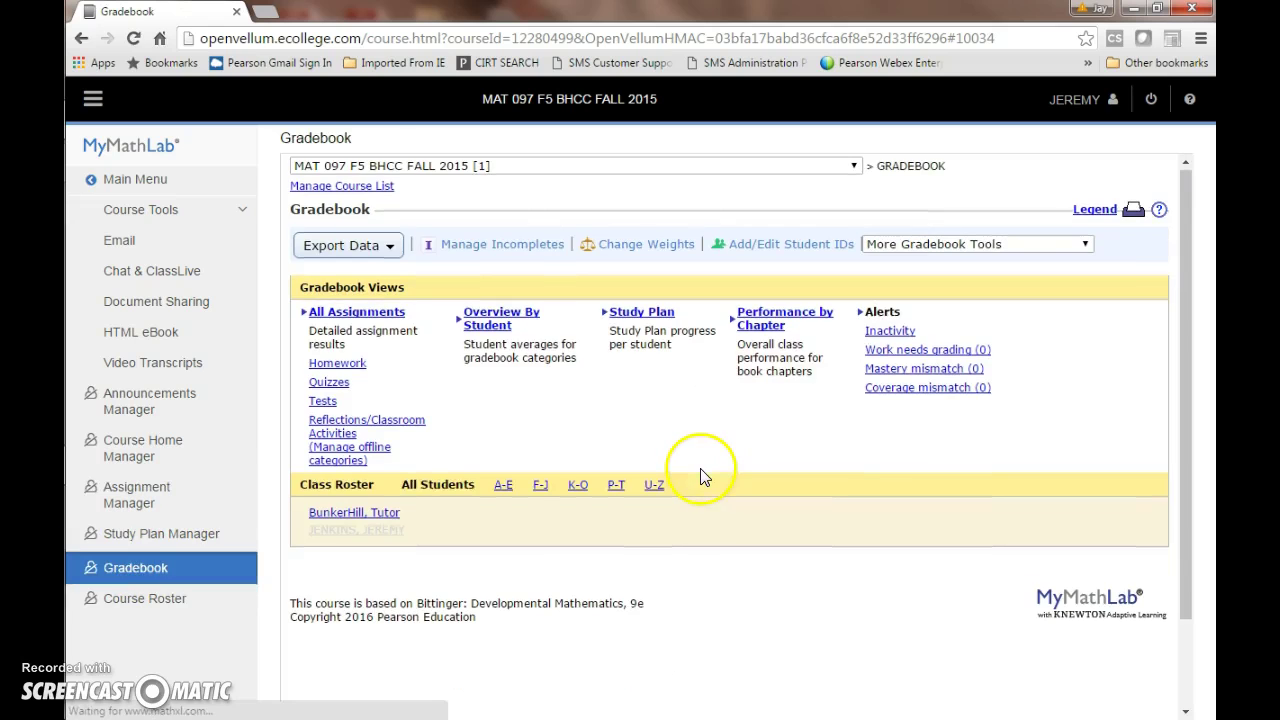
{"action": "left_click", "coordinate": [382, 507]}
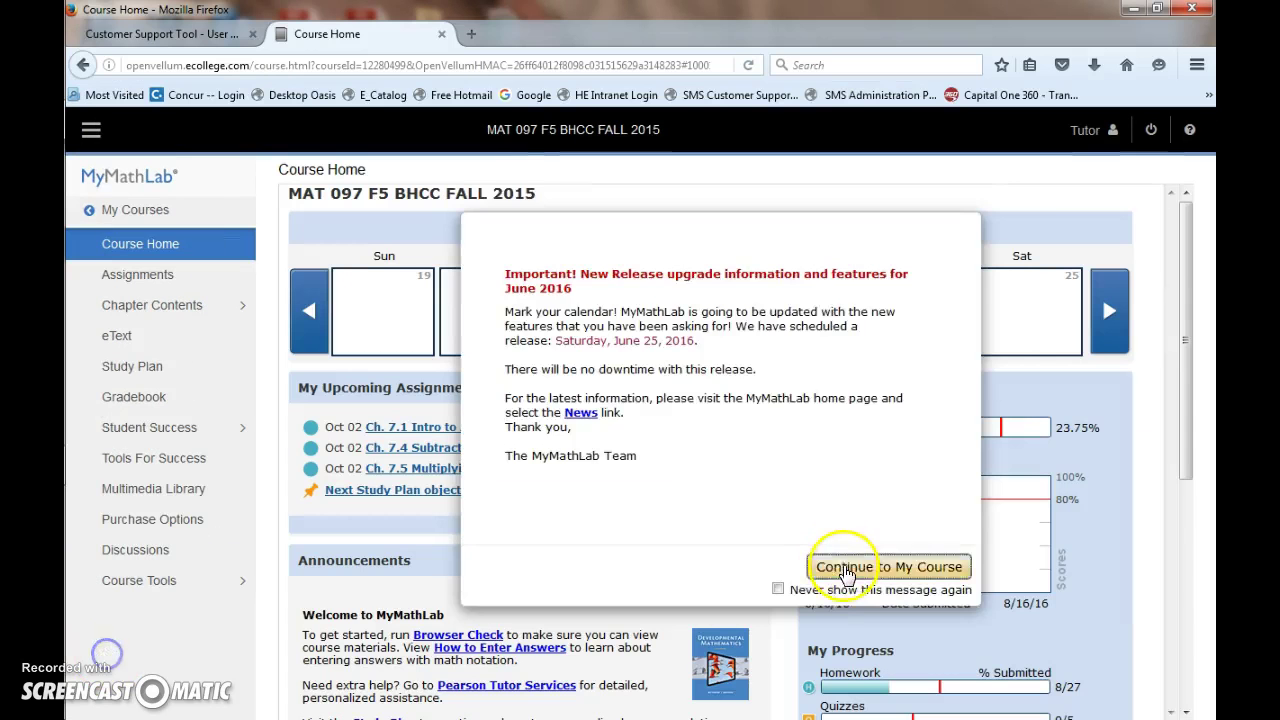
- In the student's Firefox session, examine the Ch. 7.3 Adding Real Numbers homework overview and open Question 1, saving the homework on exit
{"action": "left_click", "coordinate": [846, 568]}
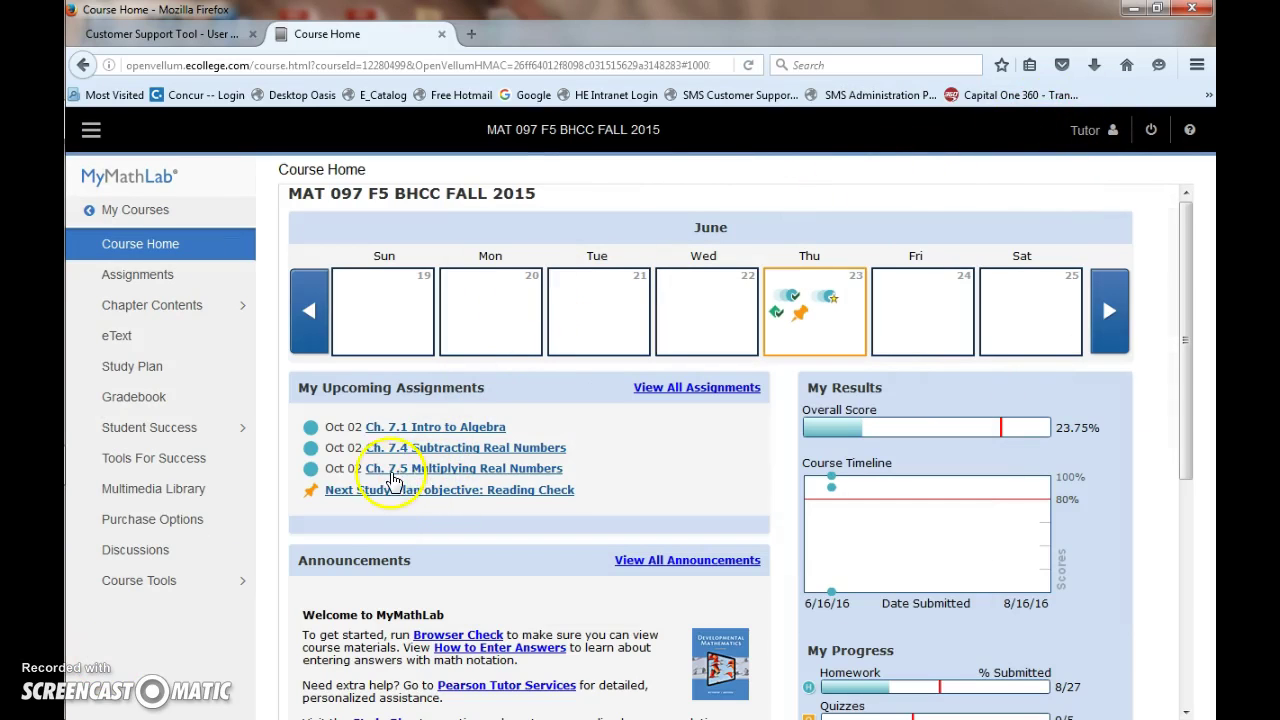
{"action": "left_click", "coordinate": [146, 278]}
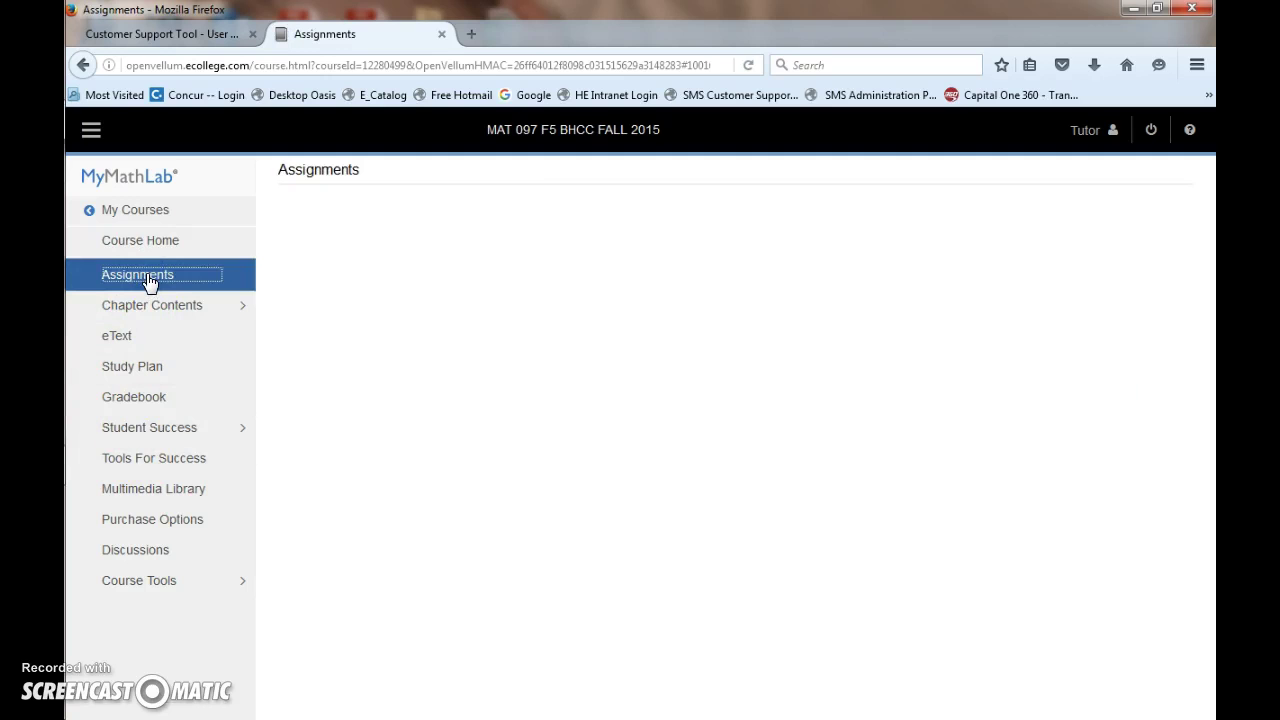
{"action": "left_click", "coordinate": [469, 563]}
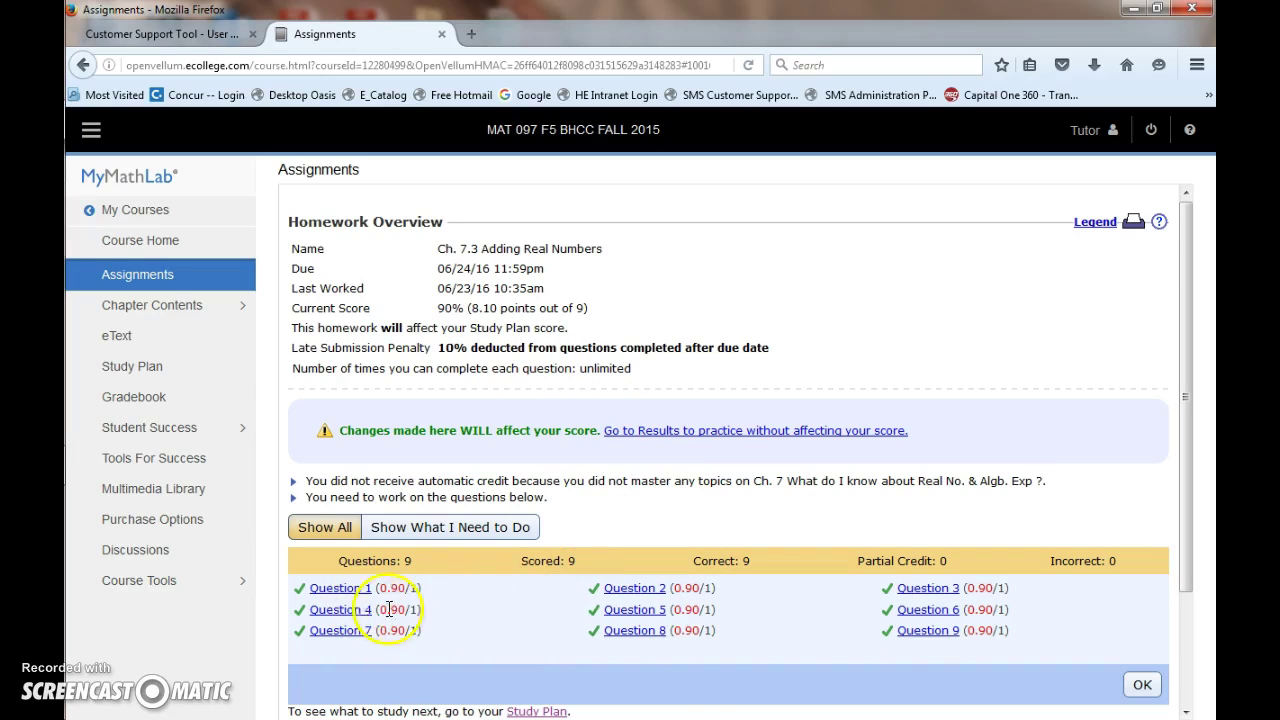
{"action": "left_click", "coordinate": [340, 589]}
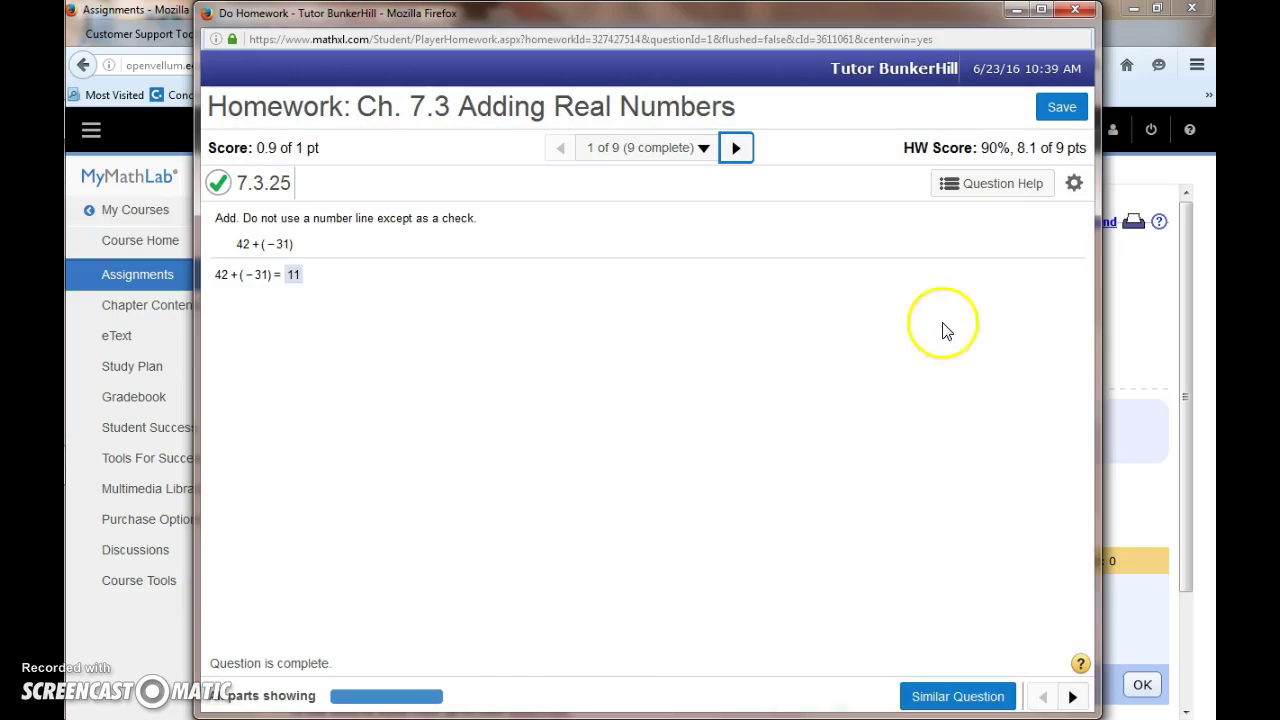
{"action": "left_click", "coordinate": [1065, 110]}
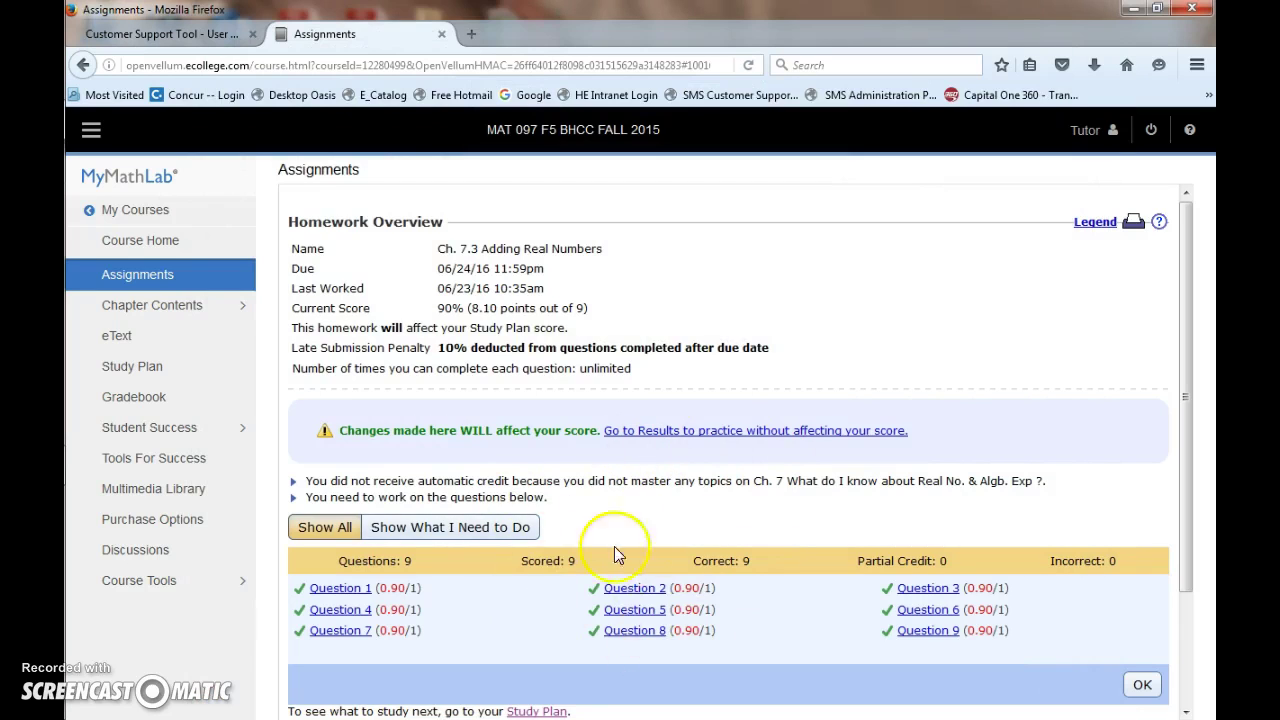
- Check the Ch. 7.3 Adding Real Numbers score in the student's gradebook and review its per-question results
{"action": "left_click", "coordinate": [130, 397]}
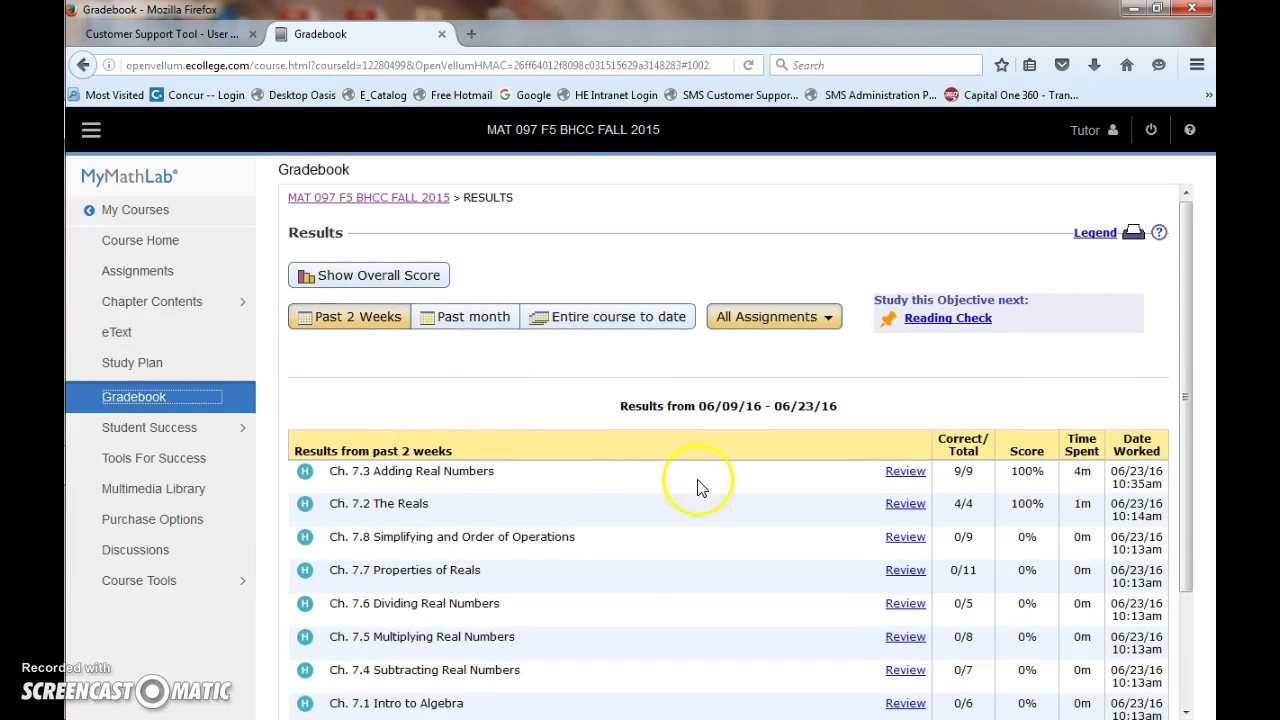
{"action": "left_click_drag", "start_coordinate": [1046, 474], "coordinate": [1013, 474]}
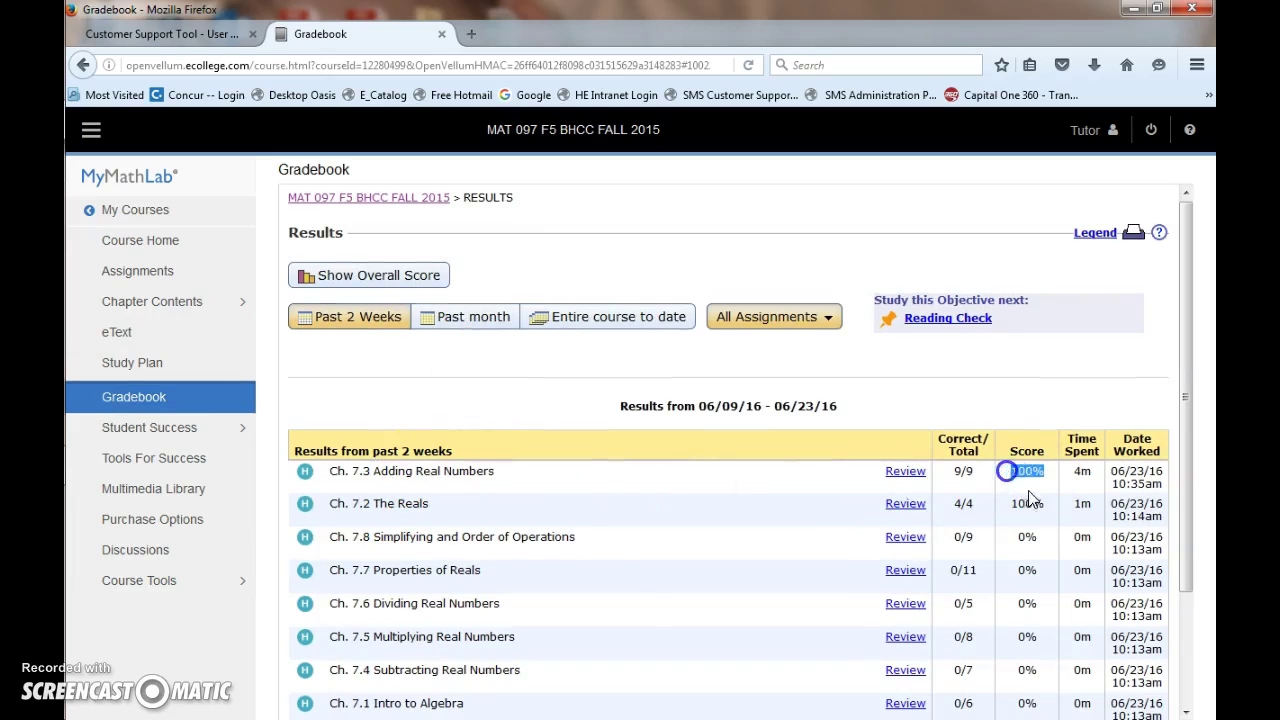
{"action": "left_click", "coordinate": [906, 472]}
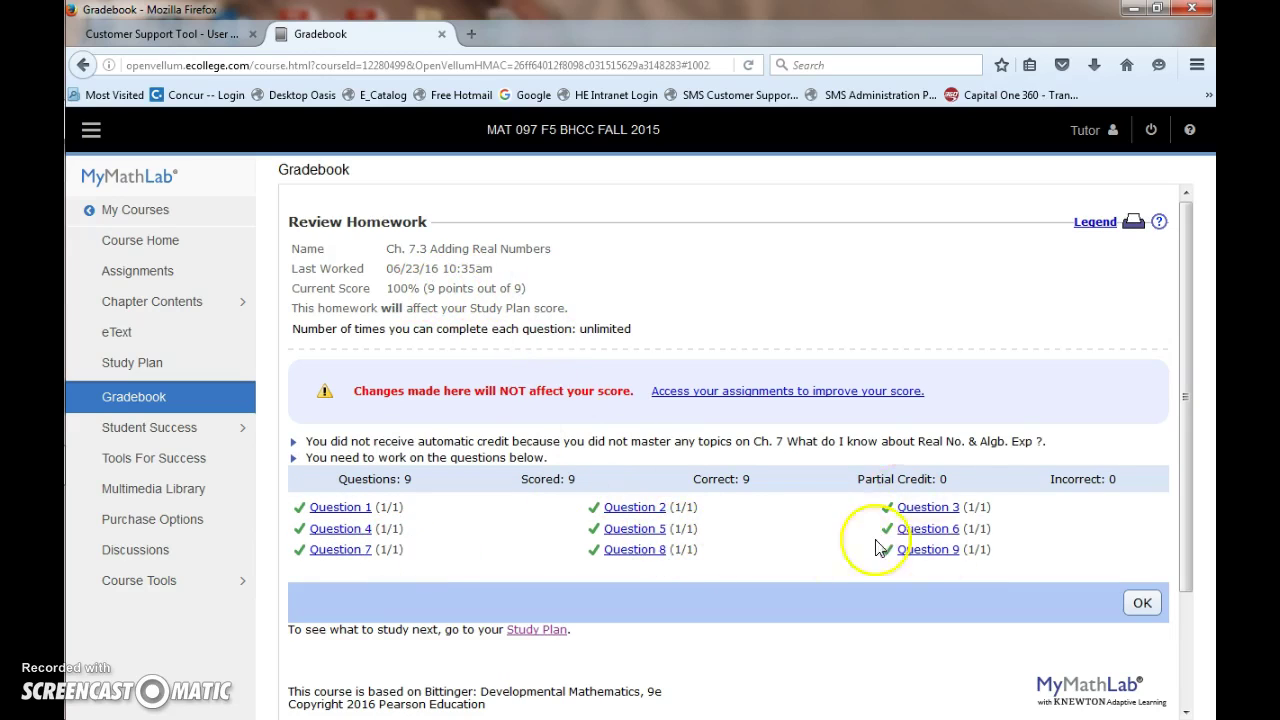
- Switch back to the instructor's Chrome window and reload the student's results from the gradebook roster
{"action": "left_click_drag", "start_coordinate": [1210, 106], "coordinate": [470, 114]}
{"action": "double_click", "coordinate": [470, 114]}
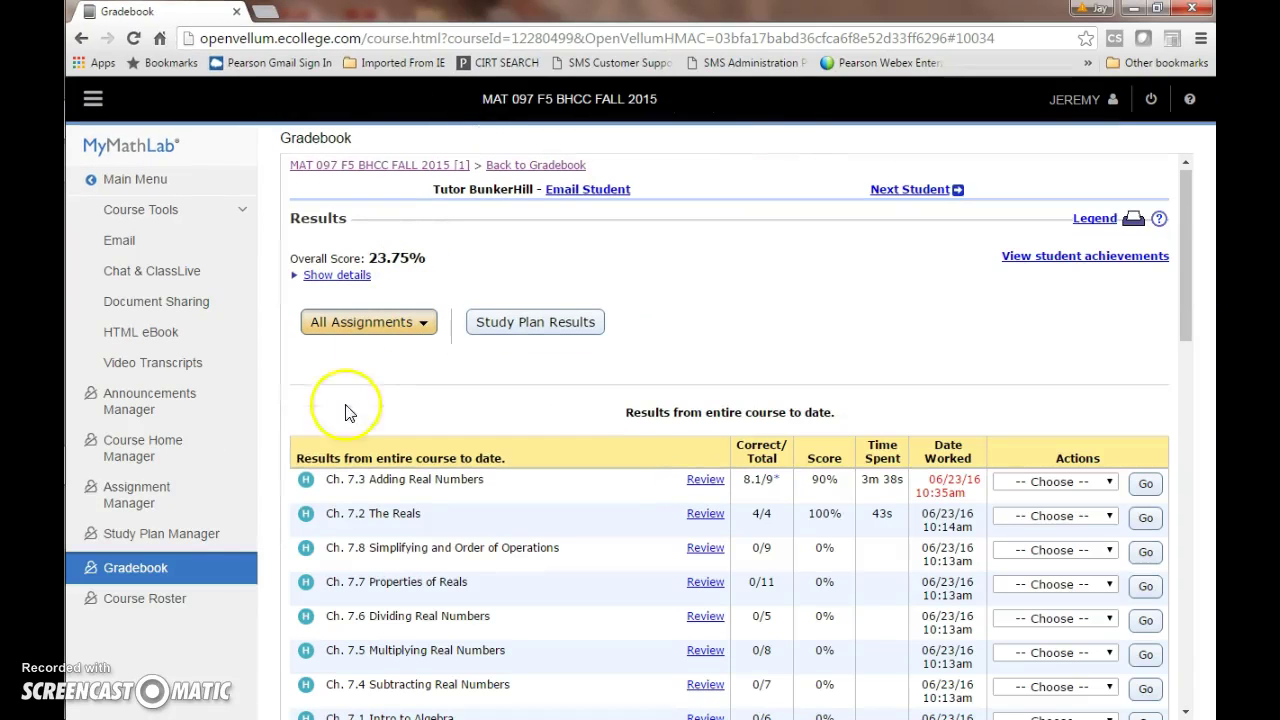
{"action": "left_click", "coordinate": [138, 568]}
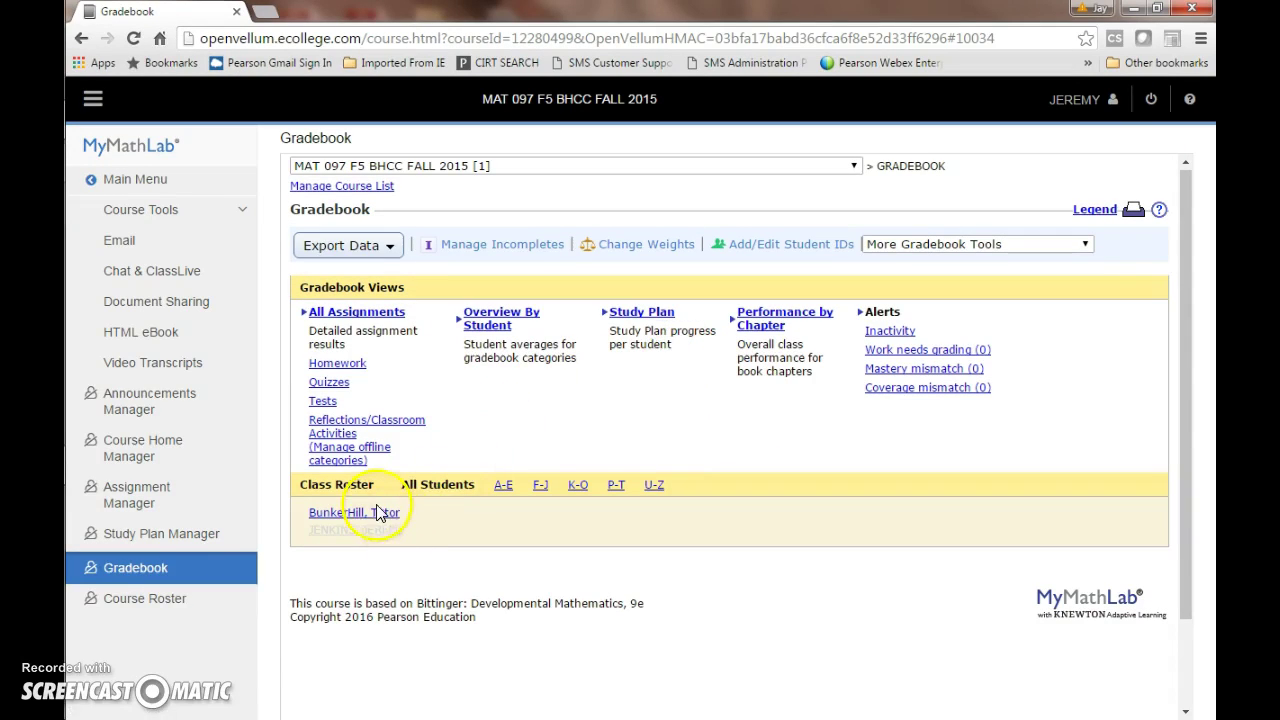
{"action": "left_click", "coordinate": [378, 514]}
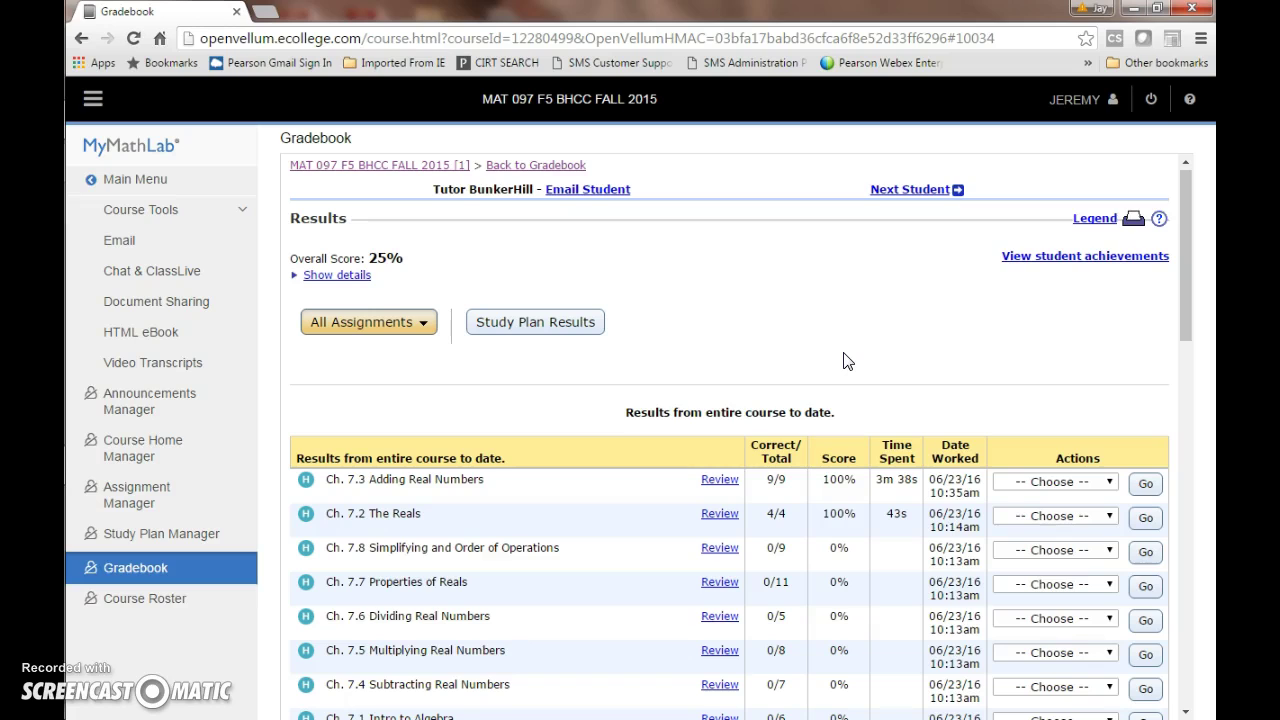
{"action": "left_click", "coordinate": [787, 364]}
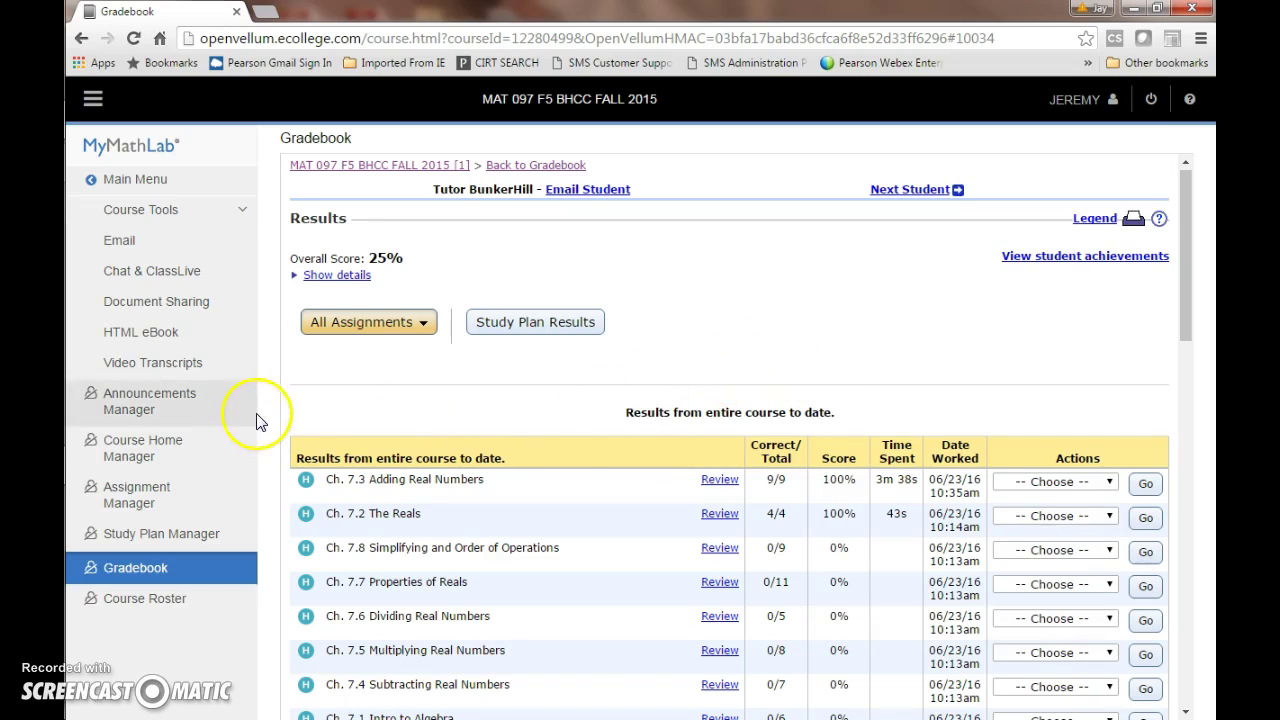
- Open Ch. 7.4 Subtracting Real Numbers for editing, accept recovery of the unsaved assignment, and go to the homework settings
{"action": "left_click", "coordinate": [137, 493]}
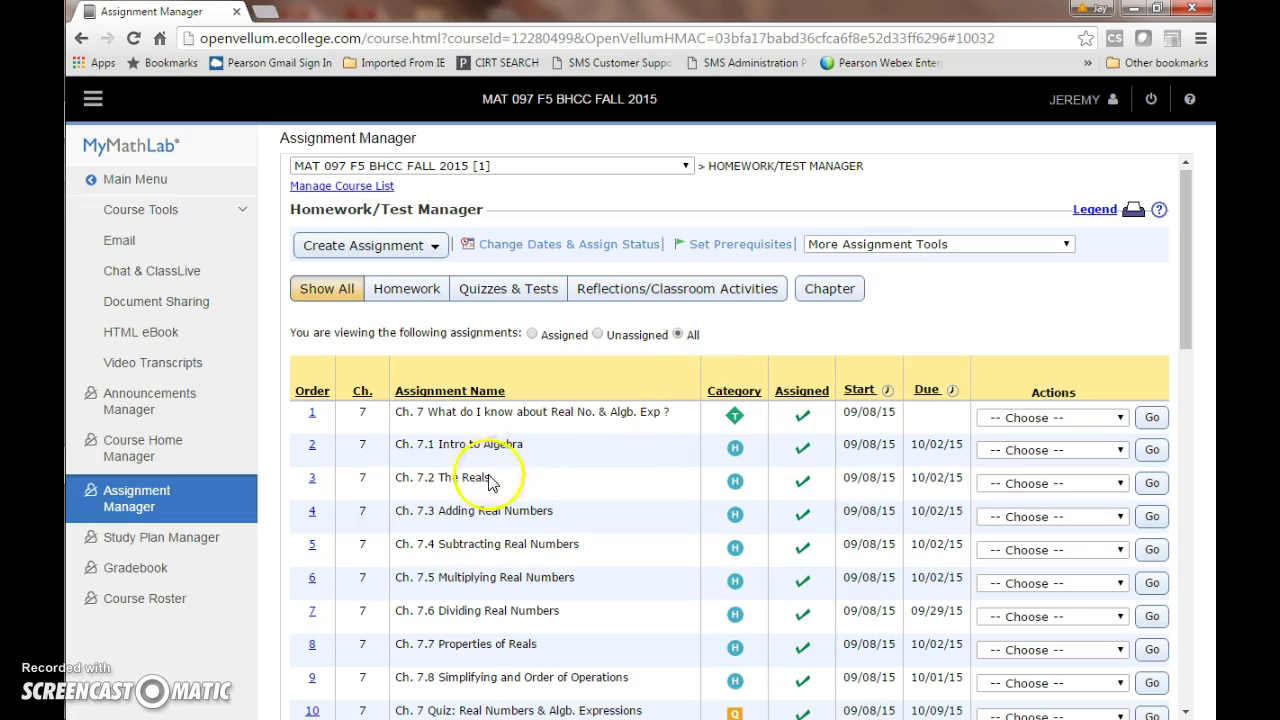
{"action": "left_click", "coordinate": [1036, 545]}
{"action": "left_click", "coordinate": [1032, 597]}
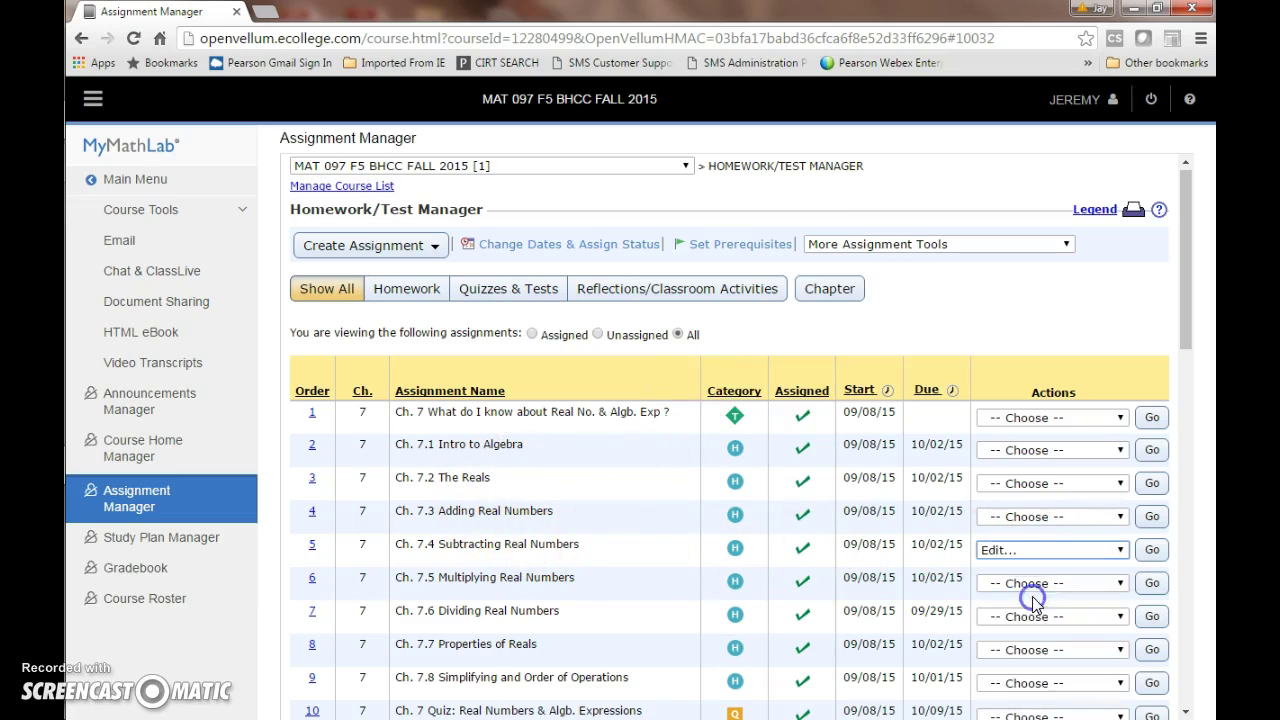
{"action": "left_click", "coordinate": [1151, 549]}
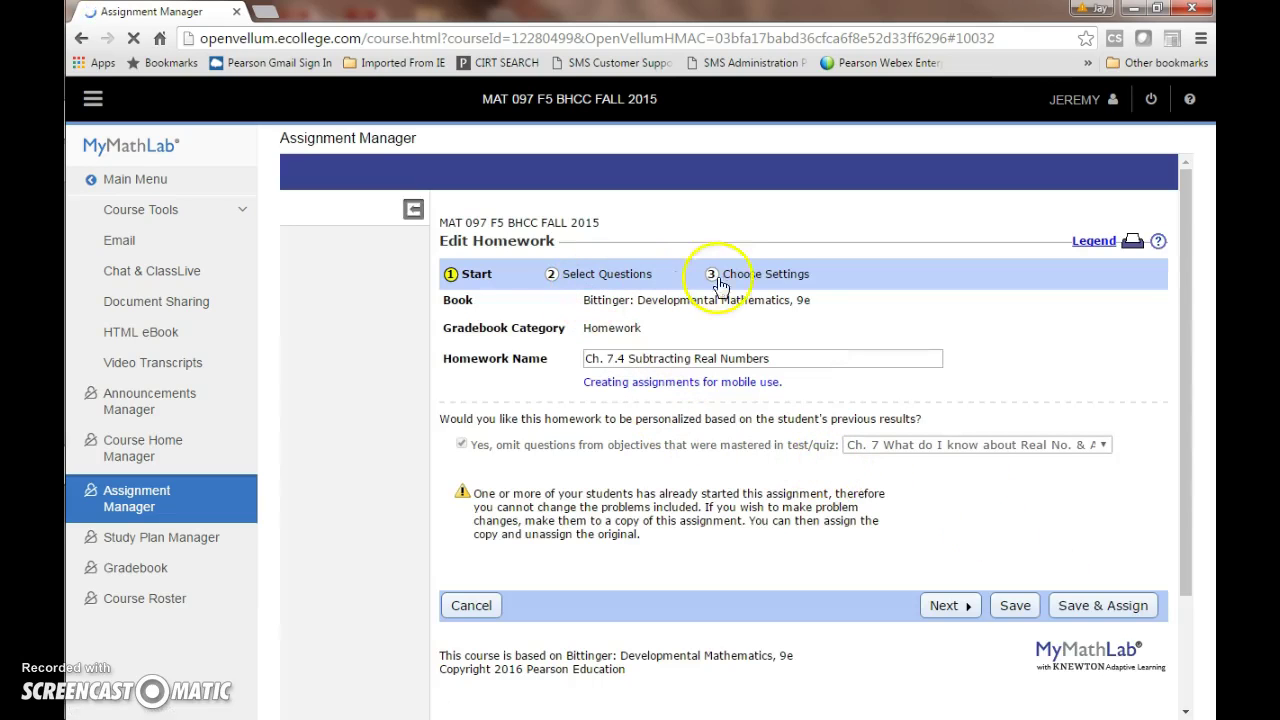
{"action": "left_click", "coordinate": [760, 282]}
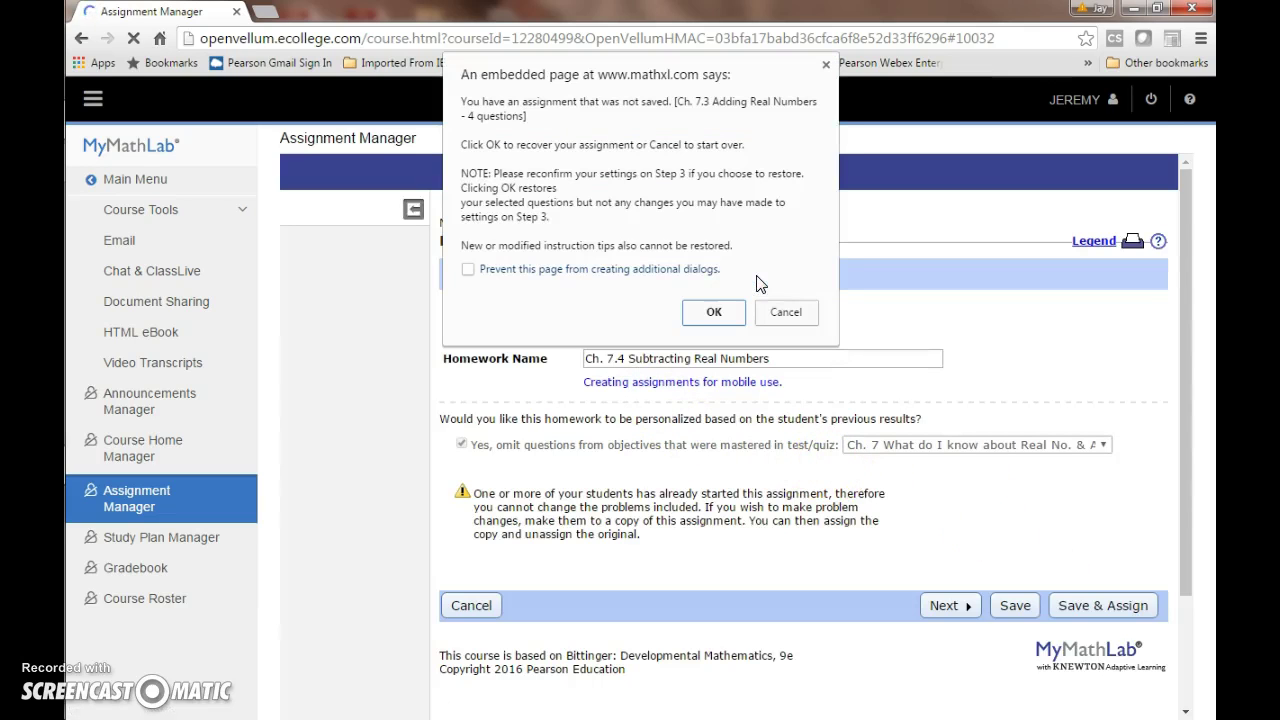
{"action": "left_click", "coordinate": [730, 320]}
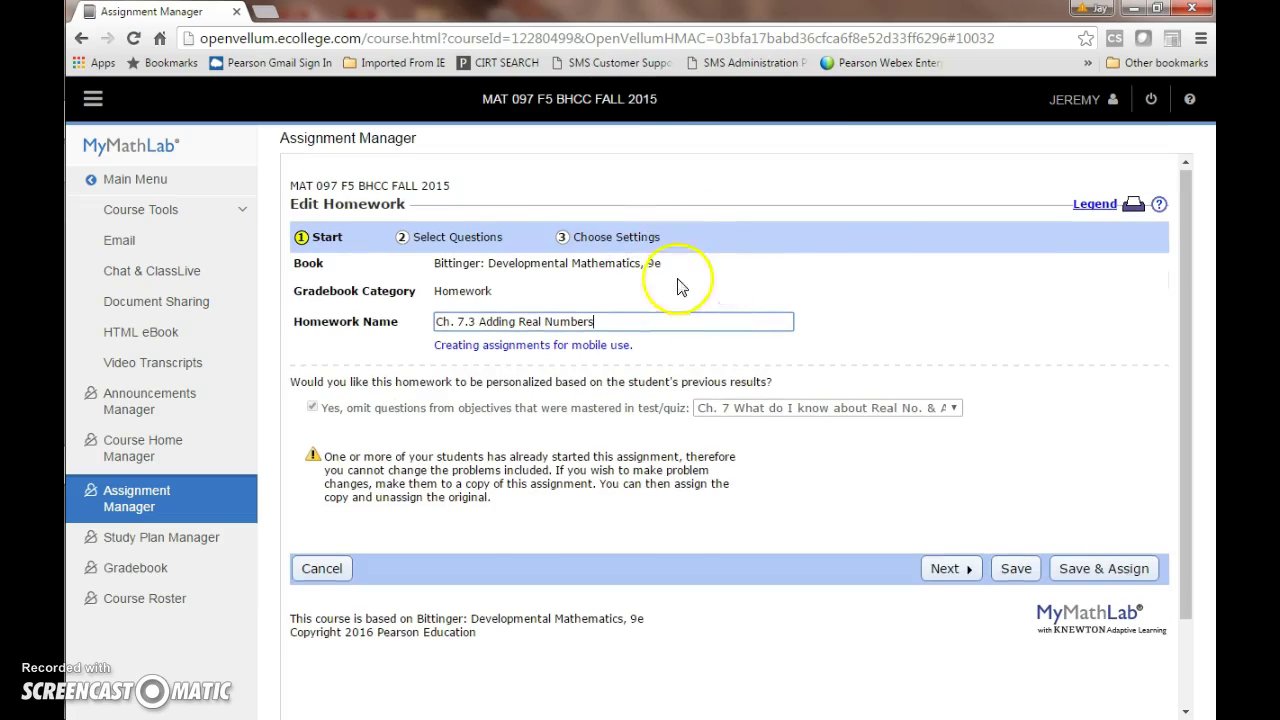
{"action": "left_click", "coordinate": [610, 238]}
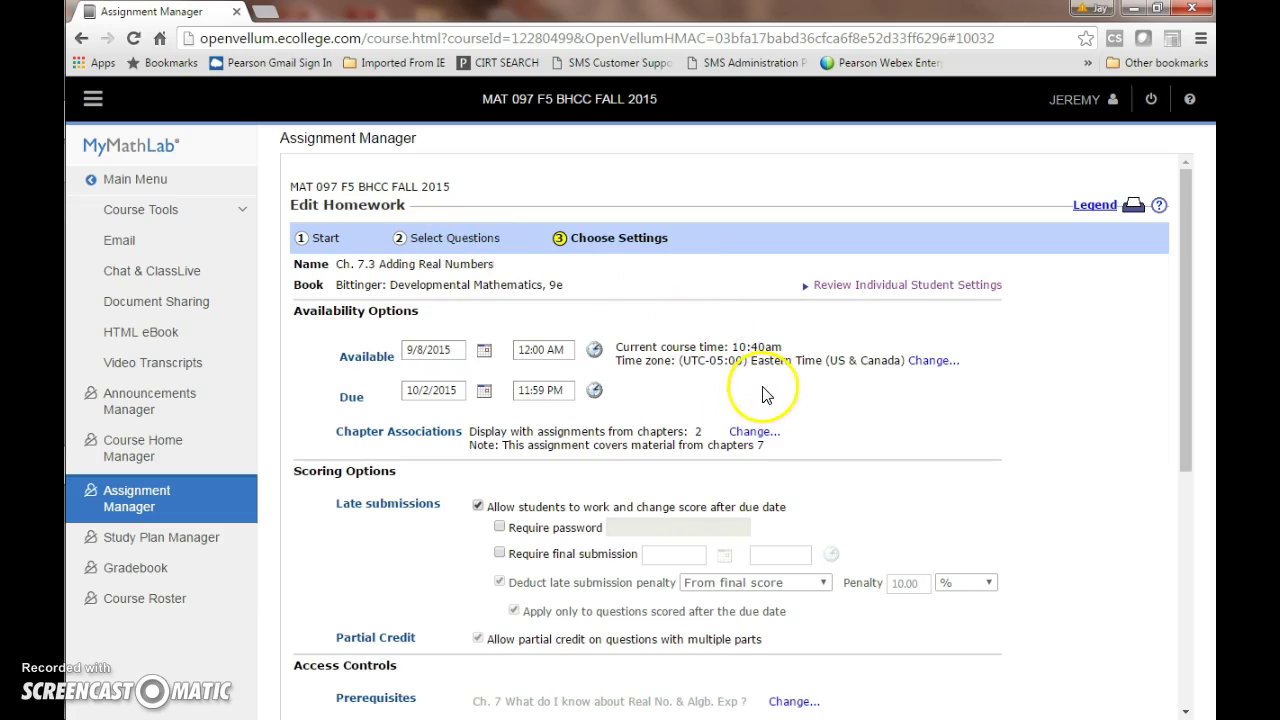
- Set the homework's due date for the whole class to 6/24/2016
{"action": "scroll", "coordinate": [765, 393], "scroll_direction": "down", "scroll_amount": 1}
{"action": "scroll", "coordinate": [765, 393], "scroll_direction": "down", "scroll_amount": 1}
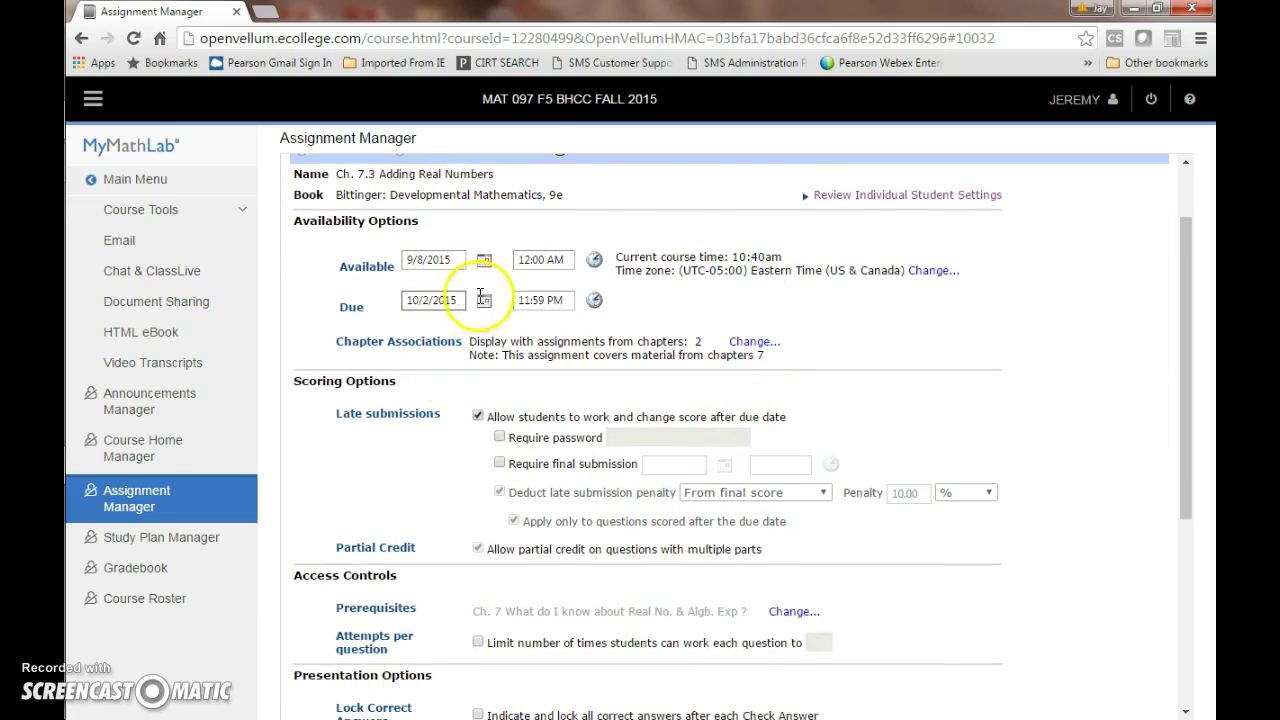
{"action": "left_click", "coordinate": [440, 304]}
{"action": "left_click", "coordinate": [484, 300]}
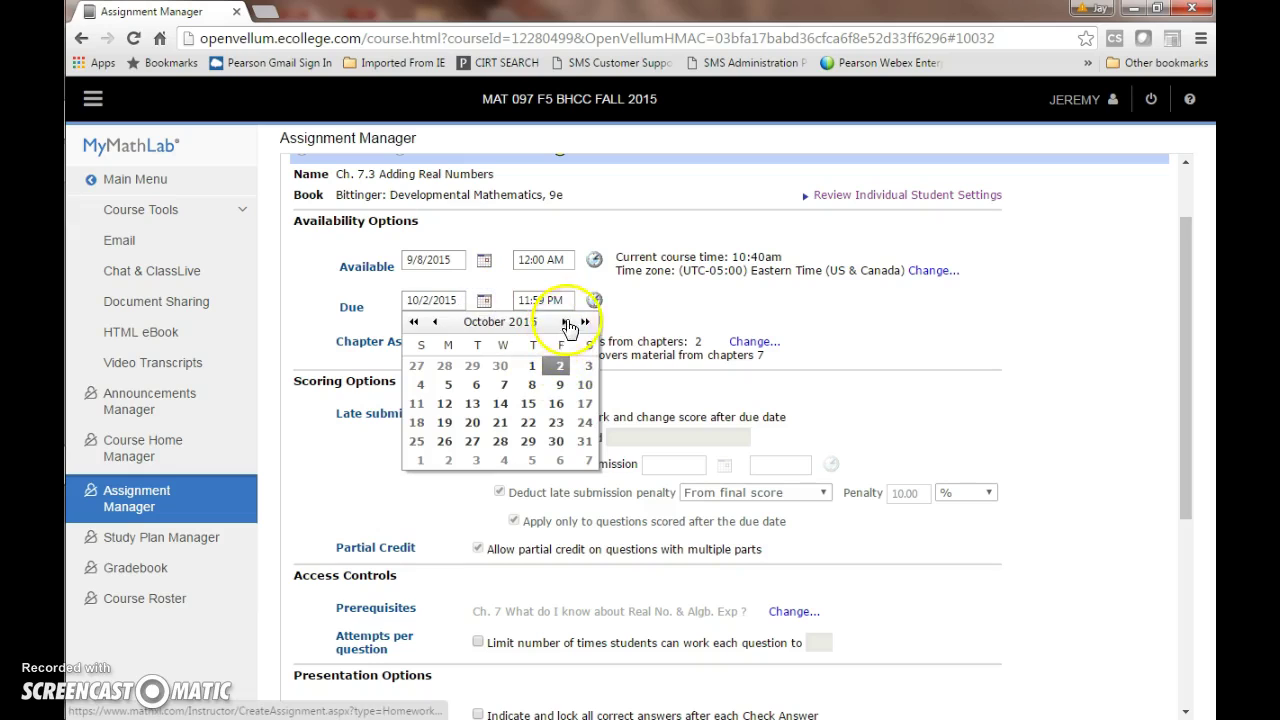
{"action": "left_click", "coordinate": [585, 322]}
{"action": "left_click", "coordinate": [565, 322]}
{"action": "left_click", "coordinate": [565, 322]}
{"action": "left_click", "coordinate": [565, 322]}
{"action": "left_click", "coordinate": [565, 322]}
{"action": "left_click", "coordinate": [565, 322]}
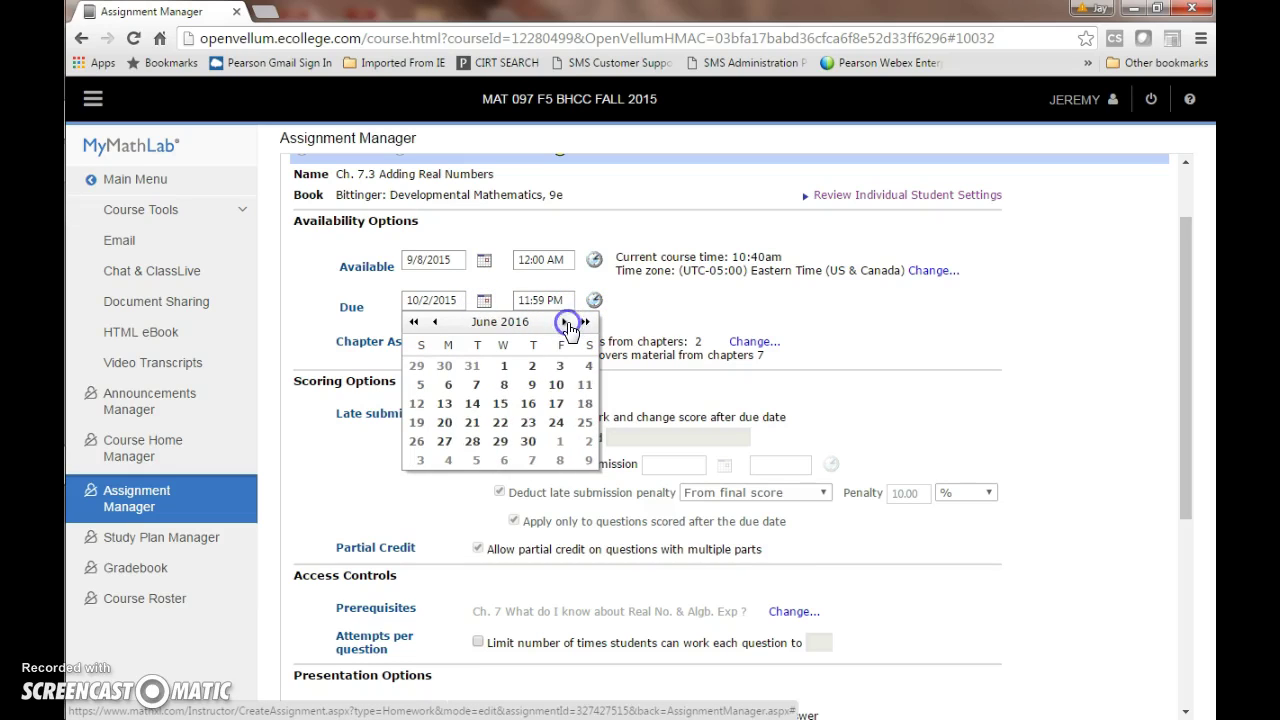
{"action": "left_click", "coordinate": [556, 422]}
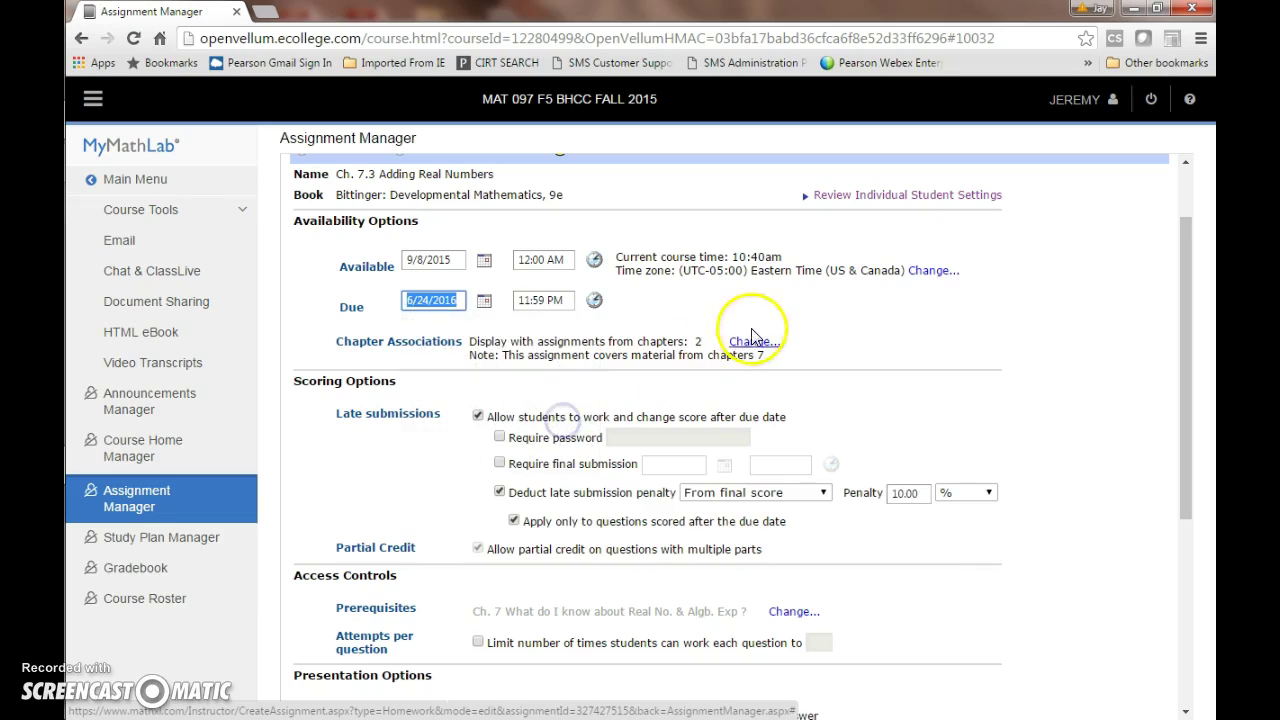
- Save the edited homework settings without assigning it and acknowledge the confirmation
{"action": "scroll", "coordinate": [775, 400], "scroll_direction": "down", "scroll_amount": 4}
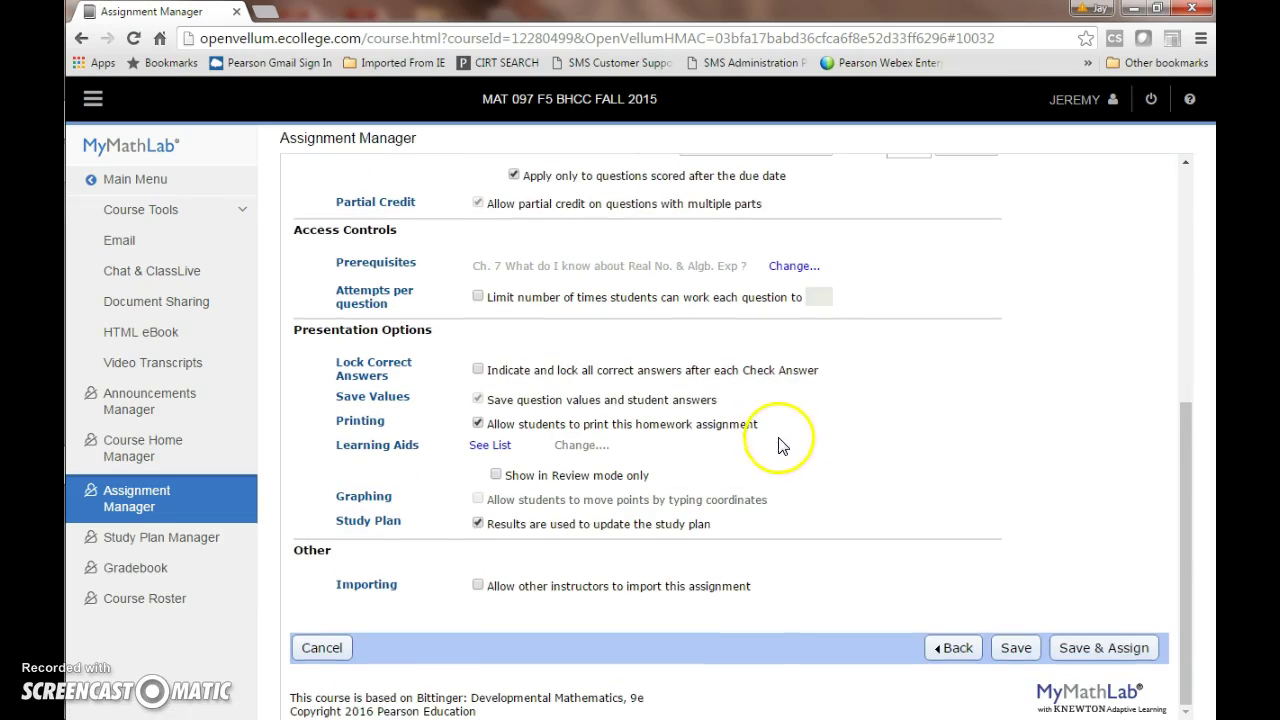
{"action": "left_click", "coordinate": [1015, 648]}
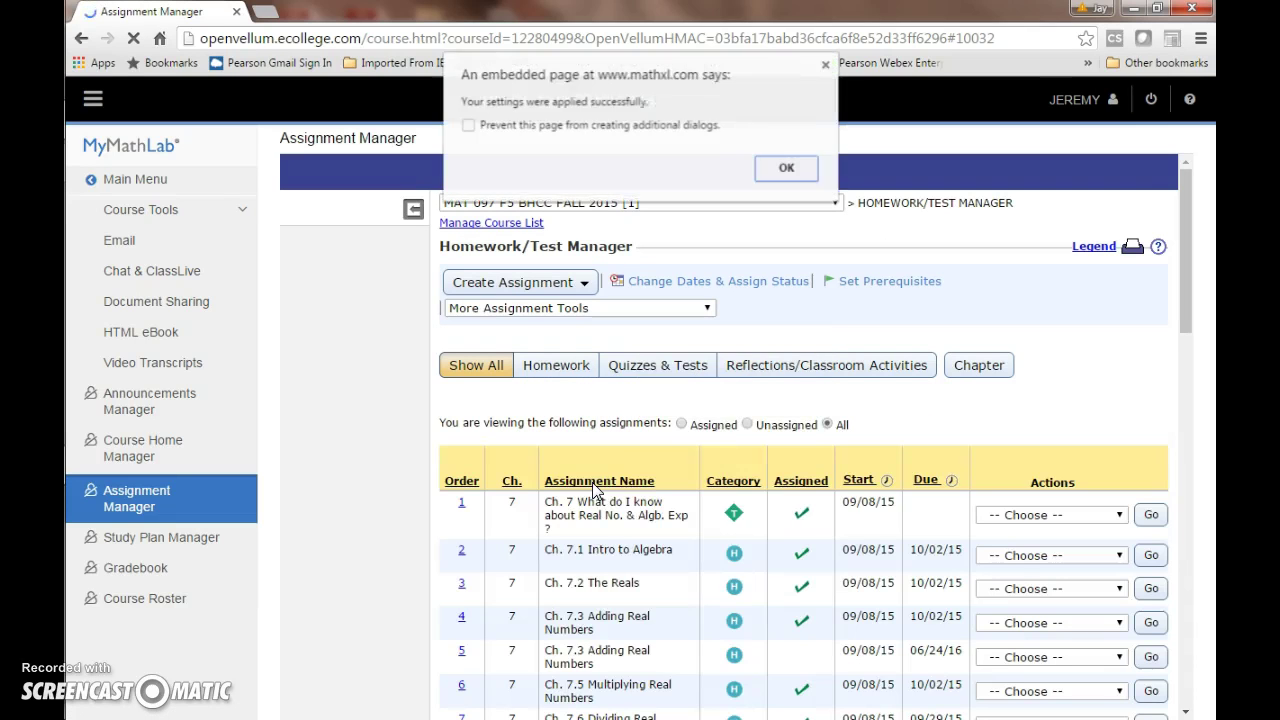
{"action": "left_click", "coordinate": [786, 163]}
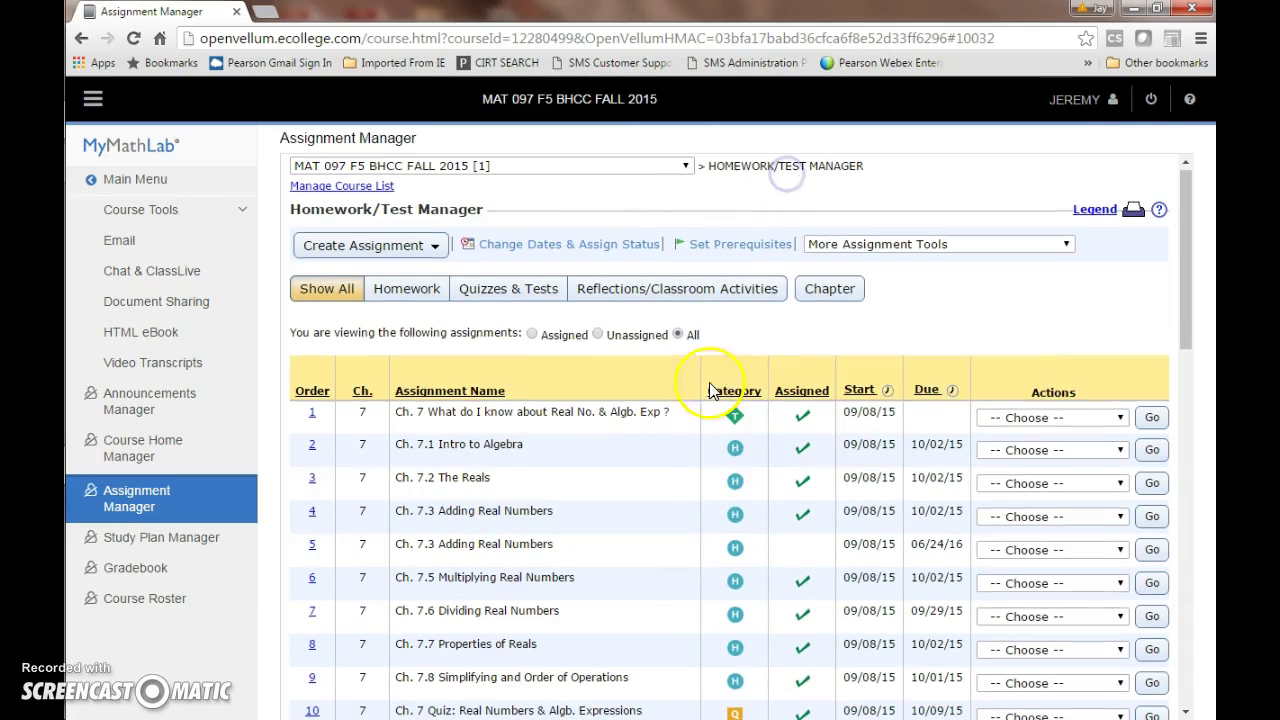